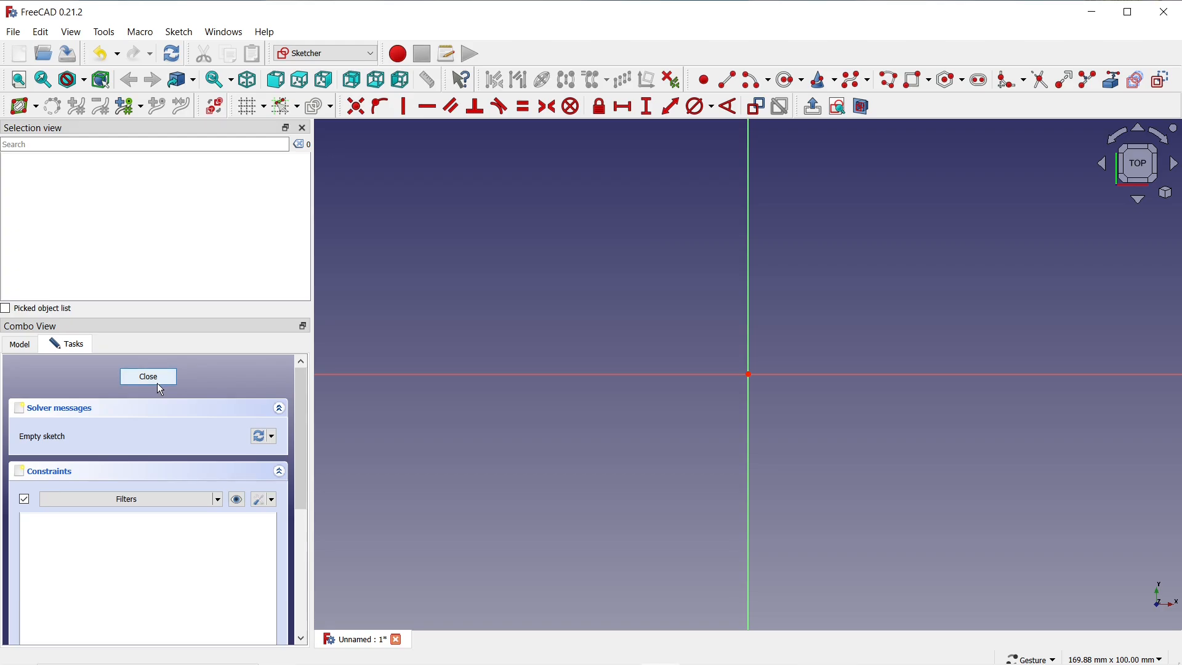
Start a polyline with a vertical line, a horizontal base about 58 mm long below the origin, and a second vertical line rising at its right end
left_click(892, 85)
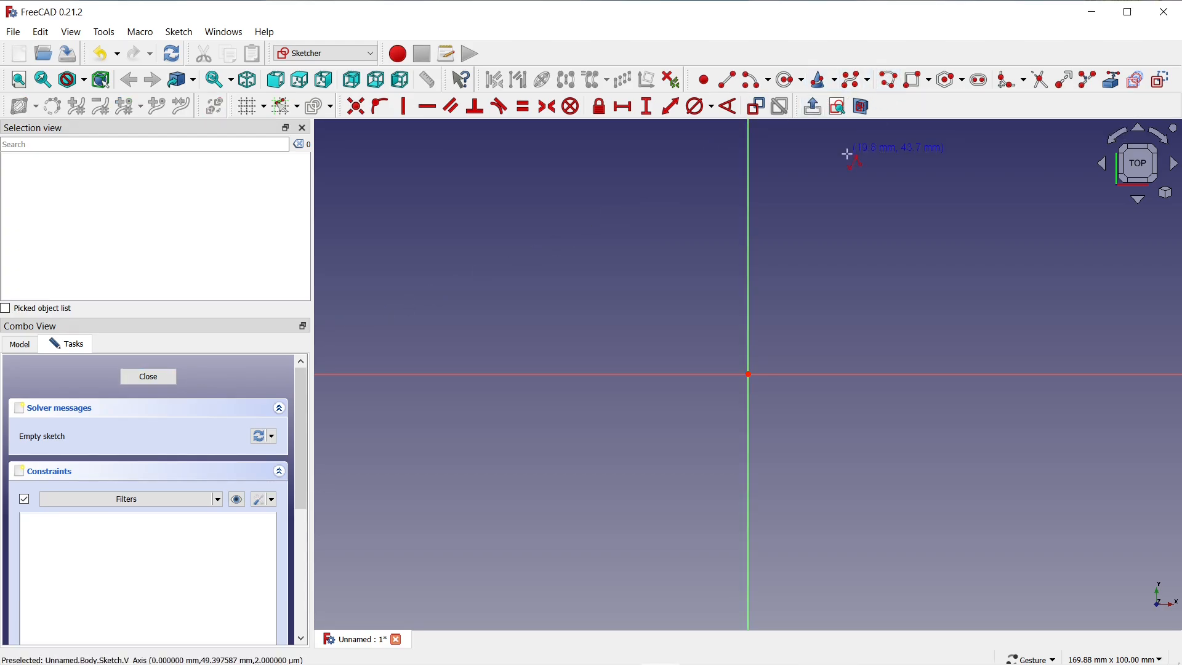
left_click(564, 352)
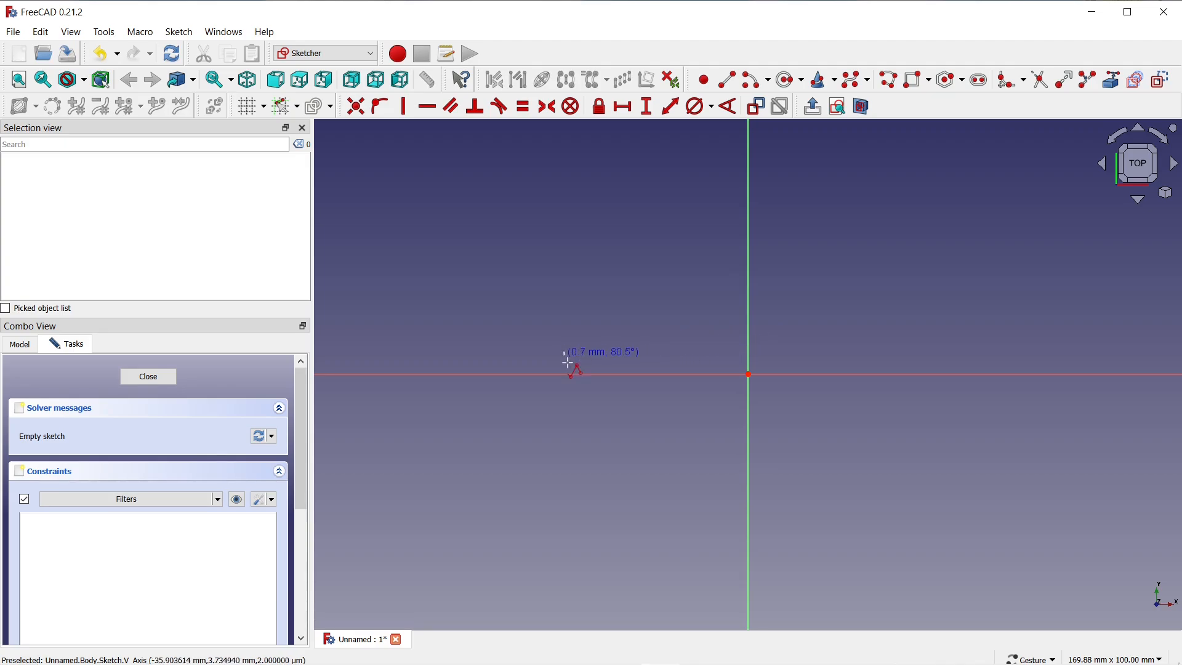
left_click(564, 428)
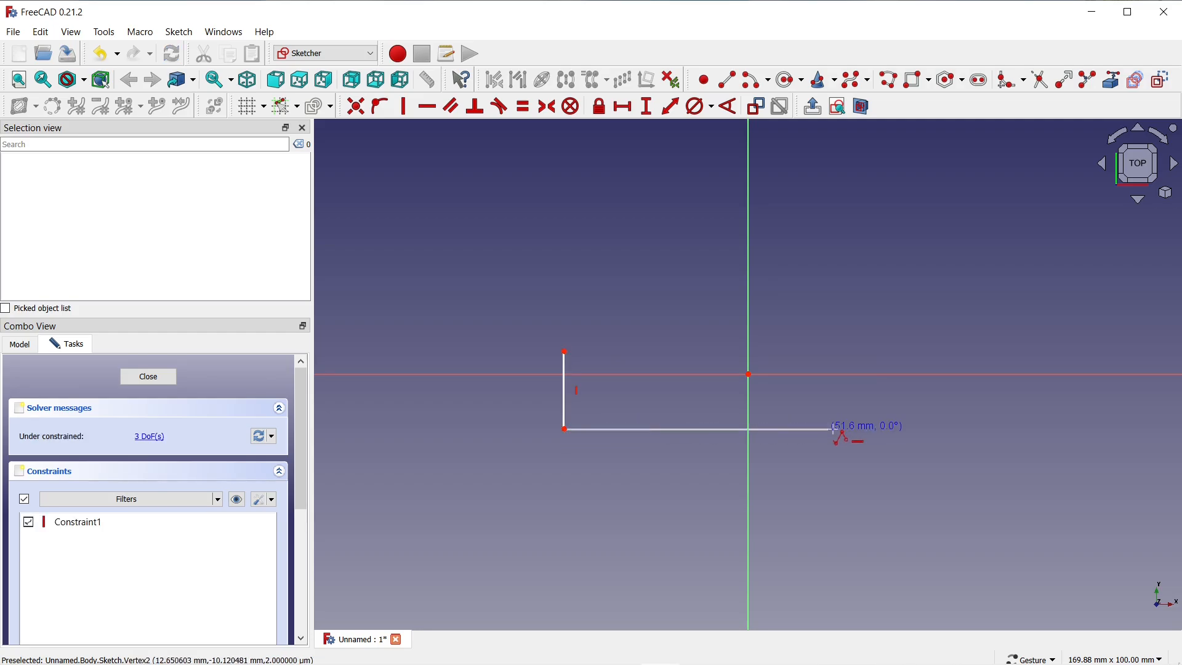
left_click(863, 430)
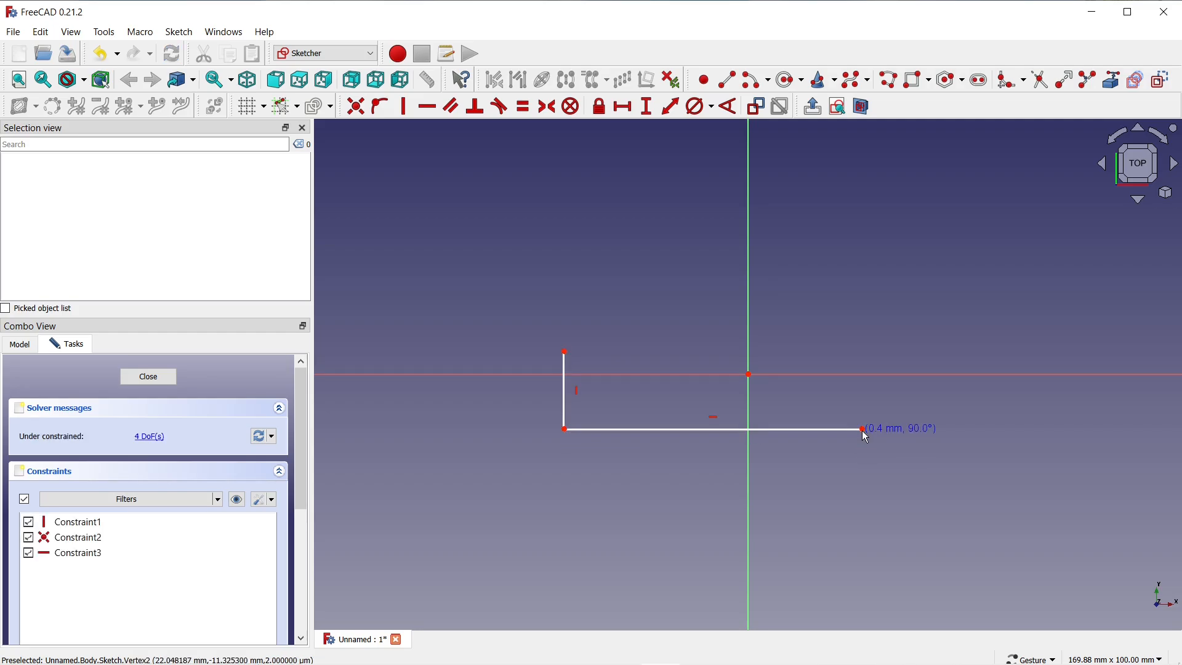
left_click(863, 365)
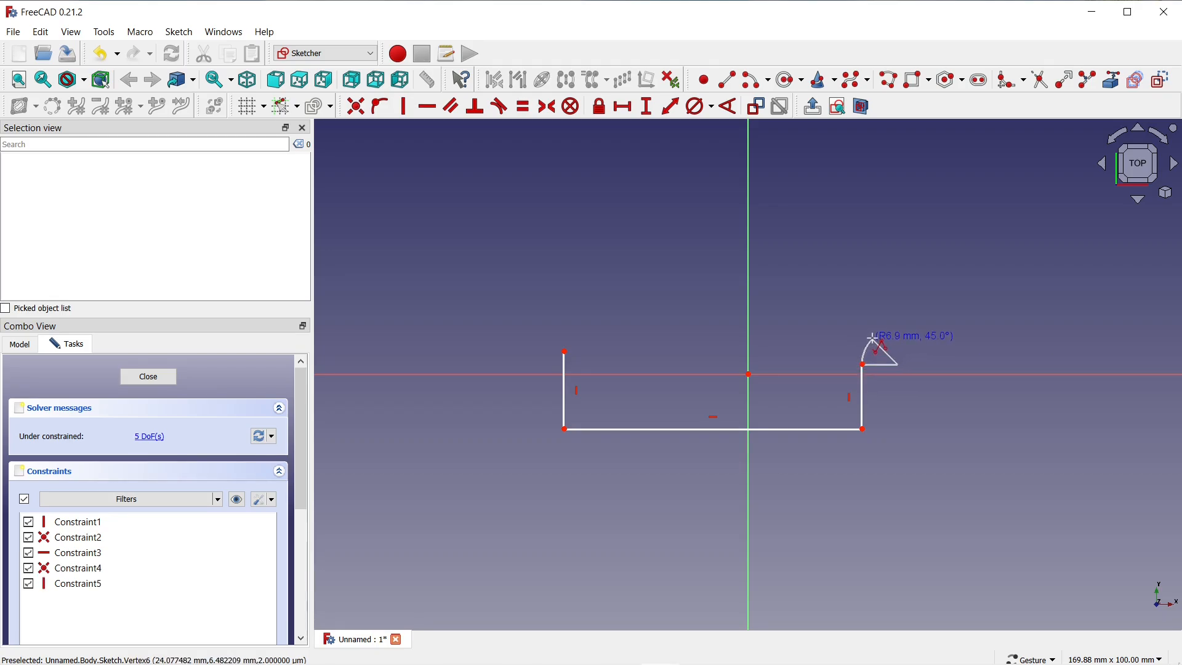
Continue the polyline with a small tangent arc, an outward slanted line, a large tangent arc and a long sloping line, closing with an arc at the starting point
left_click(879, 332)
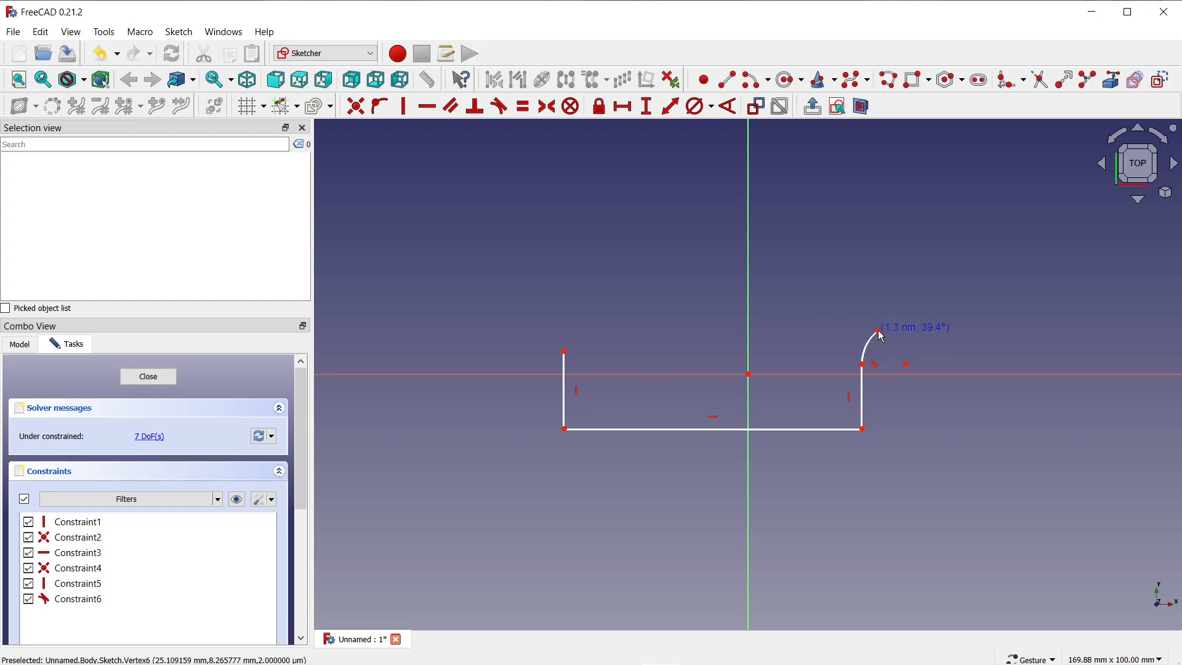
left_click(966, 258)
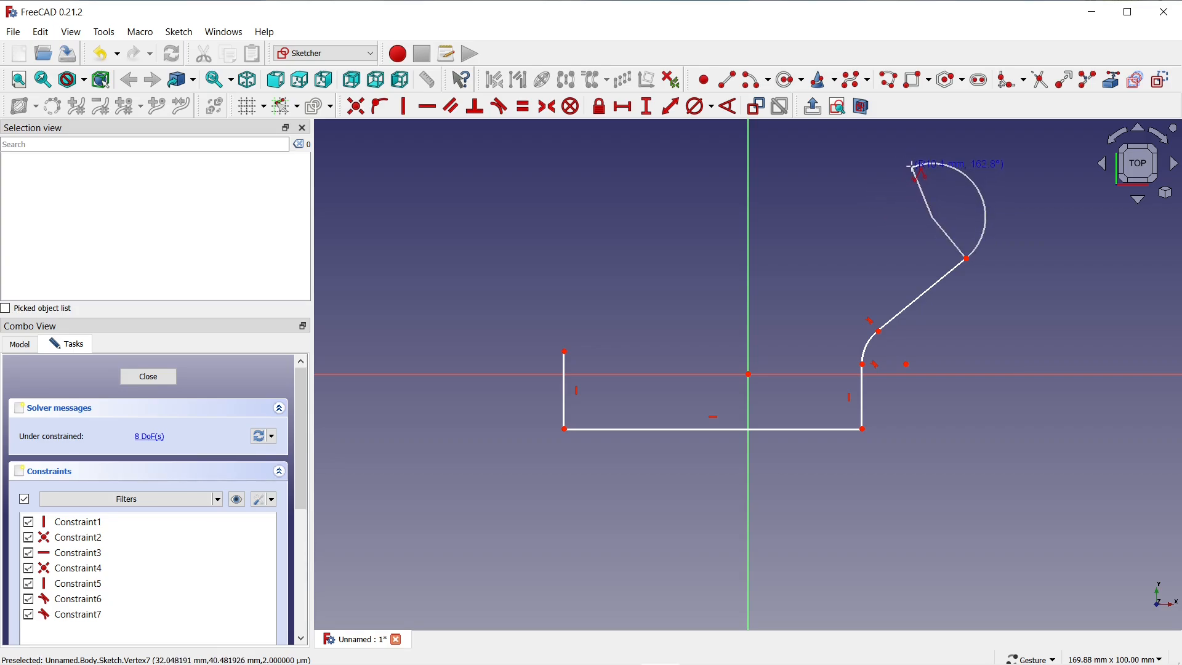
left_click(911, 166)
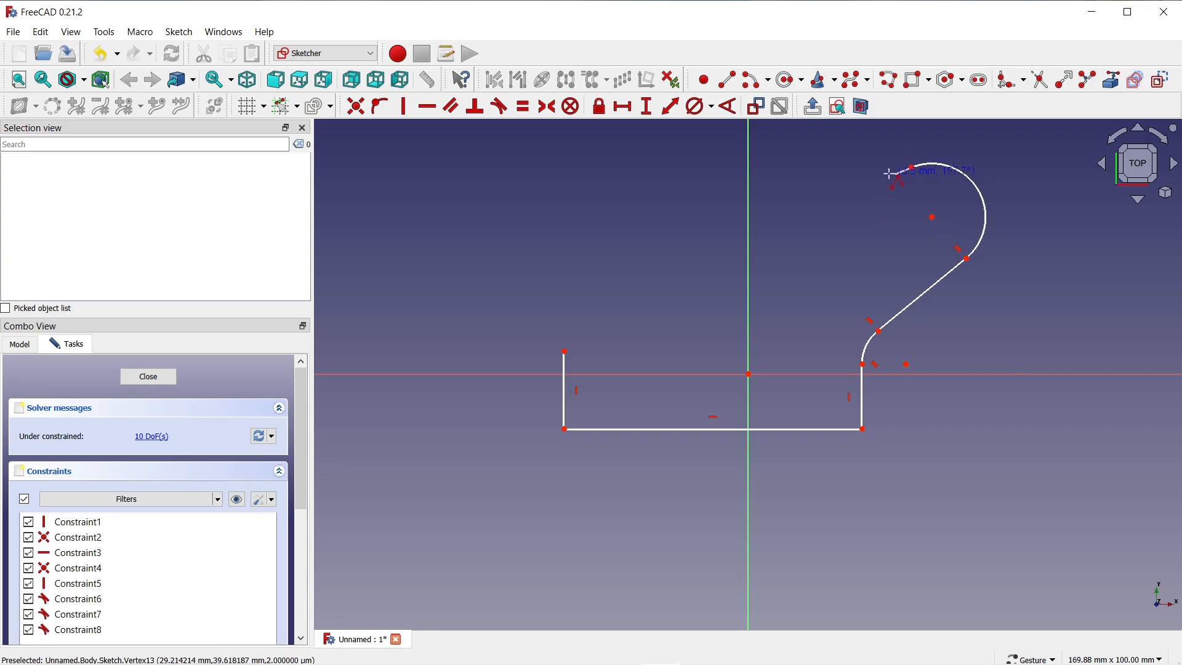
left_click(602, 294)
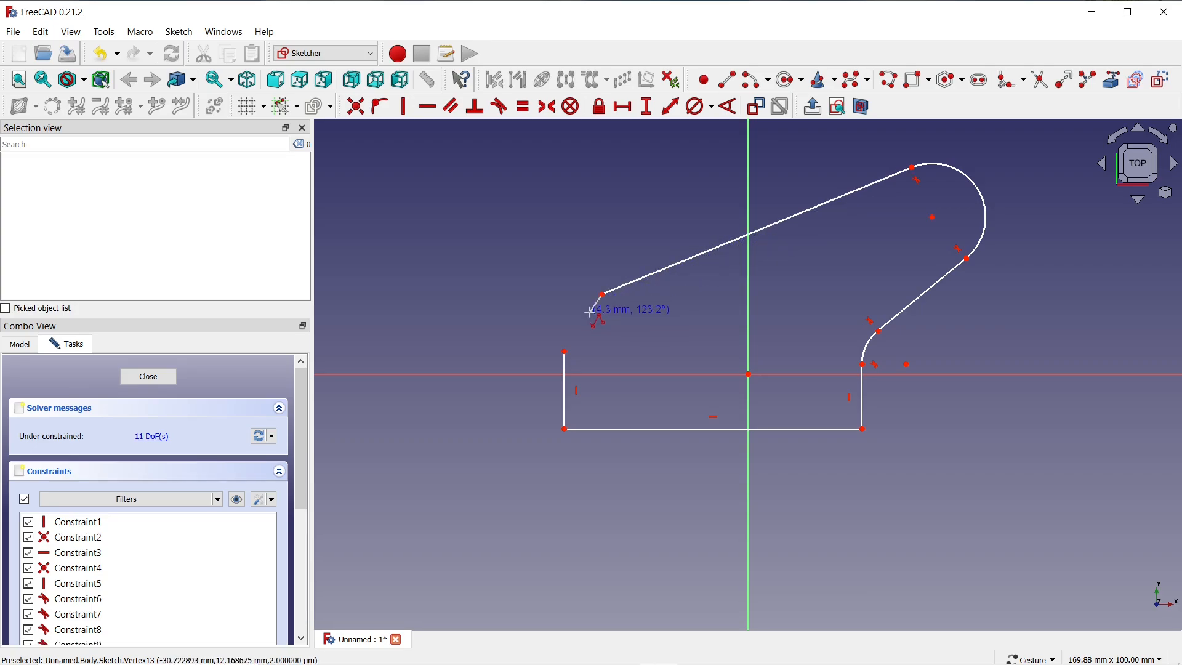
key("m")
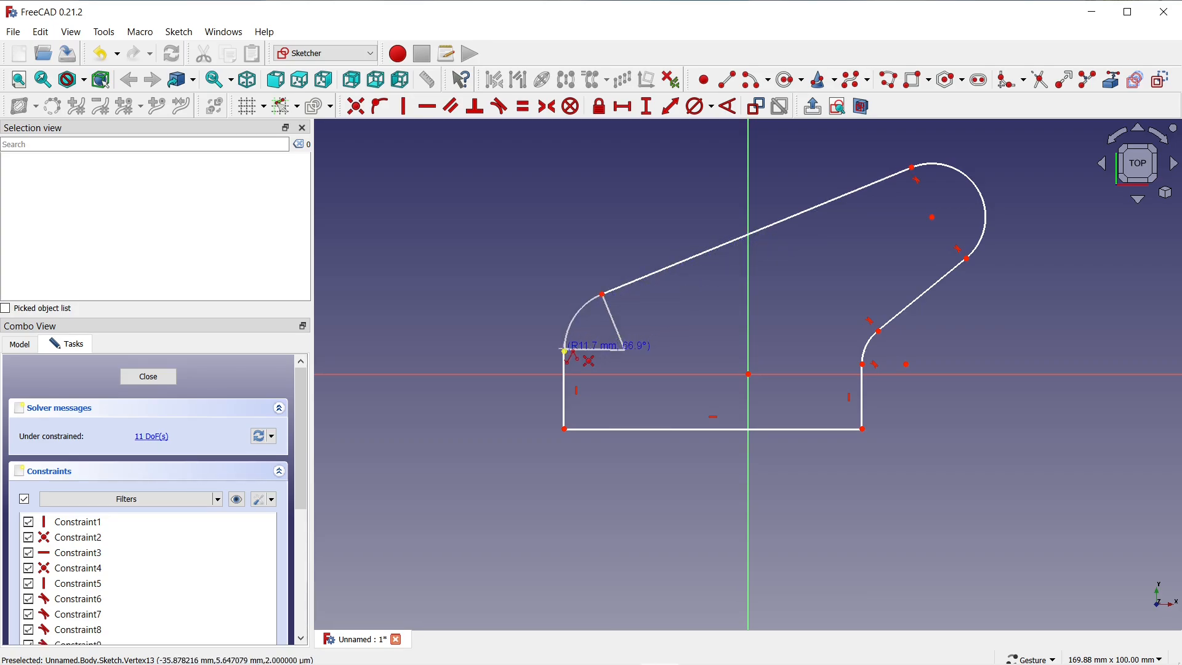
left_click(564, 352)
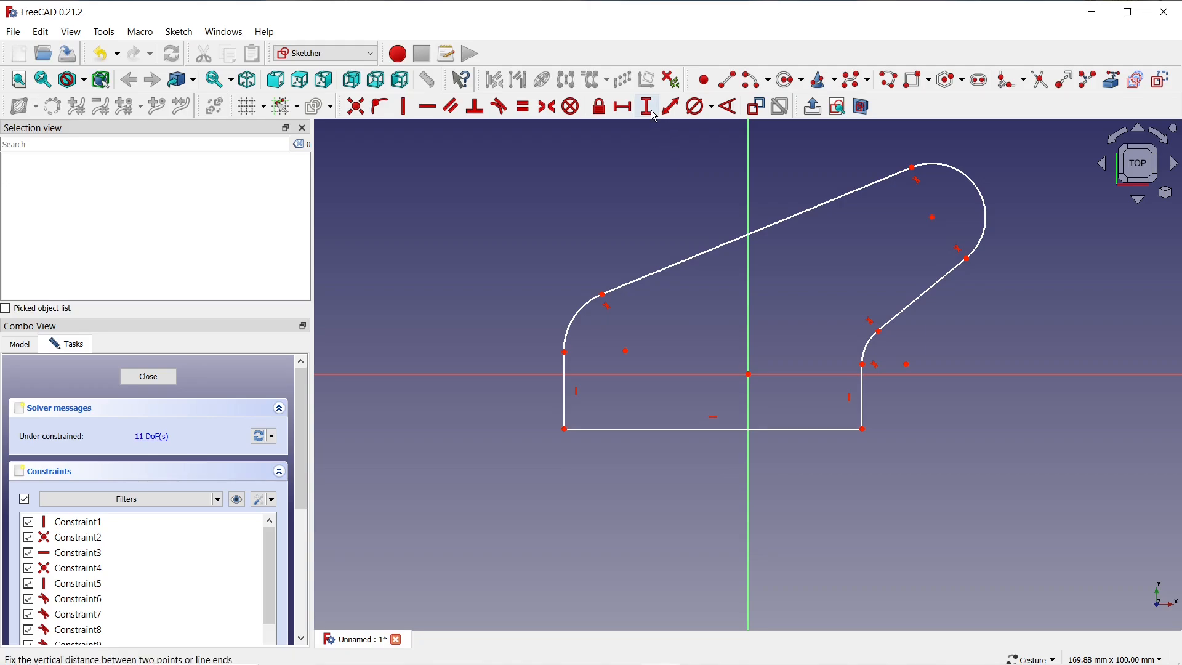
Constrain the horizontal length of the profile's base line to 60 mm
left_click(630, 109)
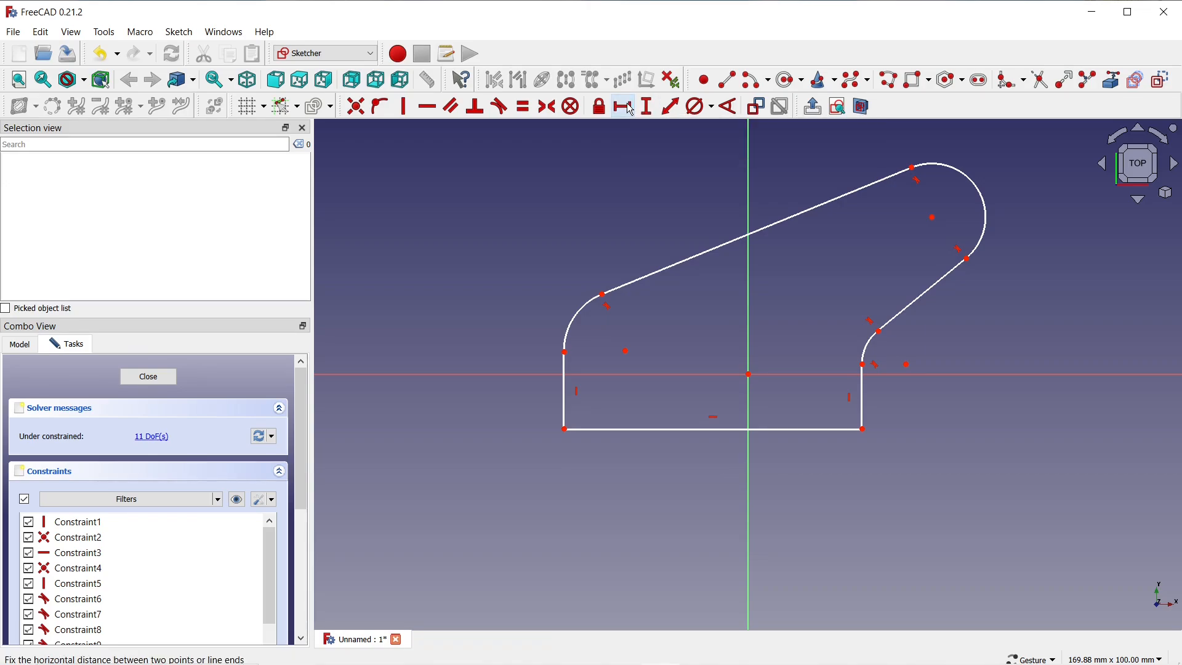
left_click(664, 429)
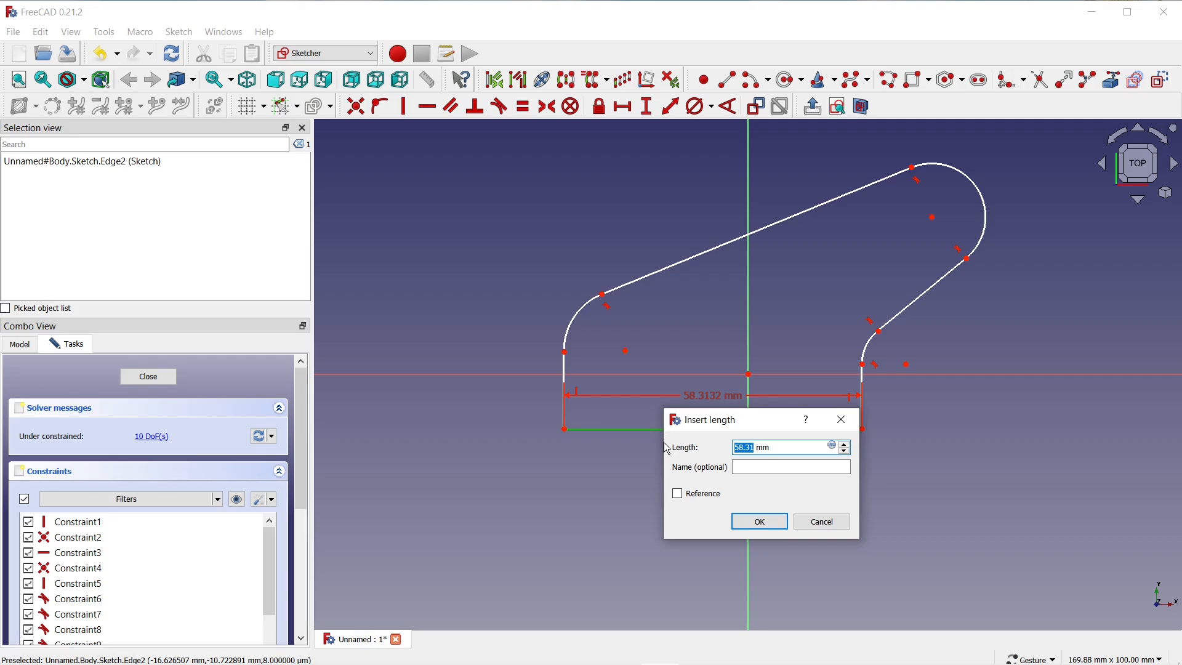
type("60")
left_click(763, 523)
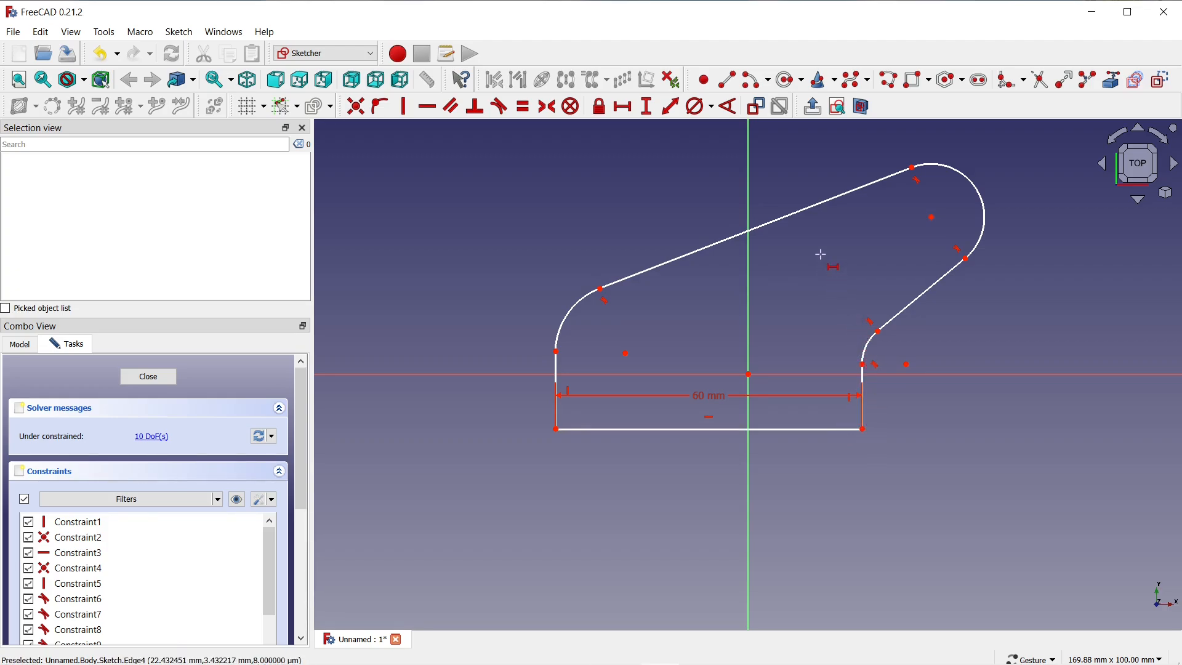
right_click(836, 295)
Constrain the two small arcs above the vertical lines to a diameter of 15 mm
left_click(870, 349)
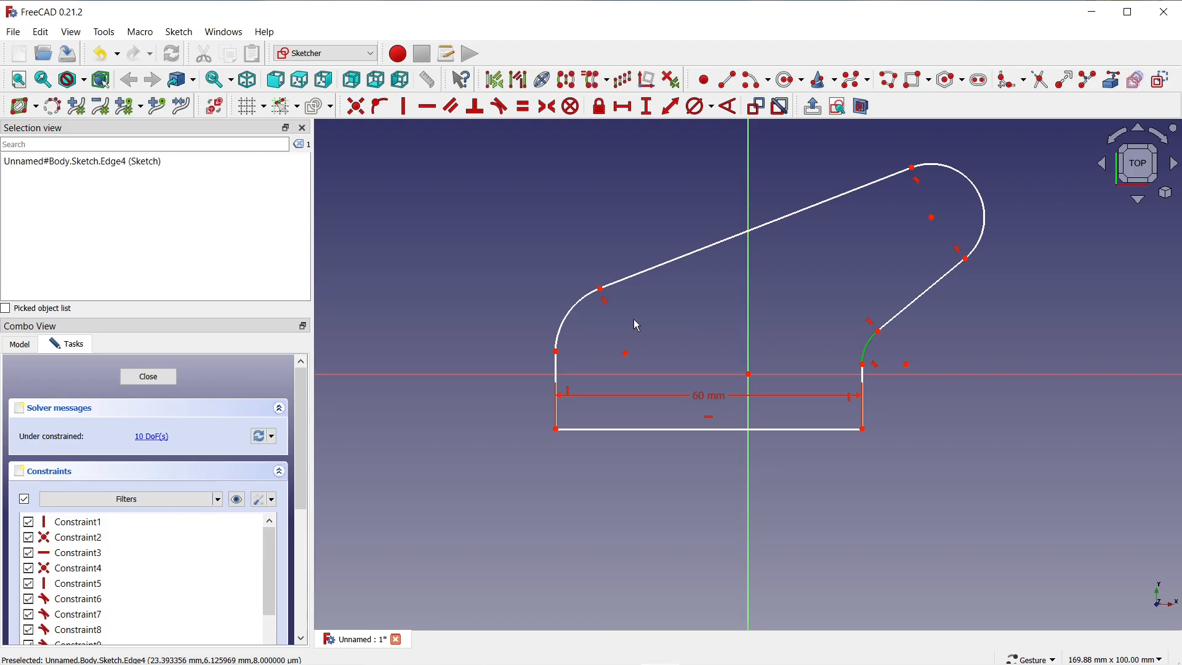
left_click(577, 308)
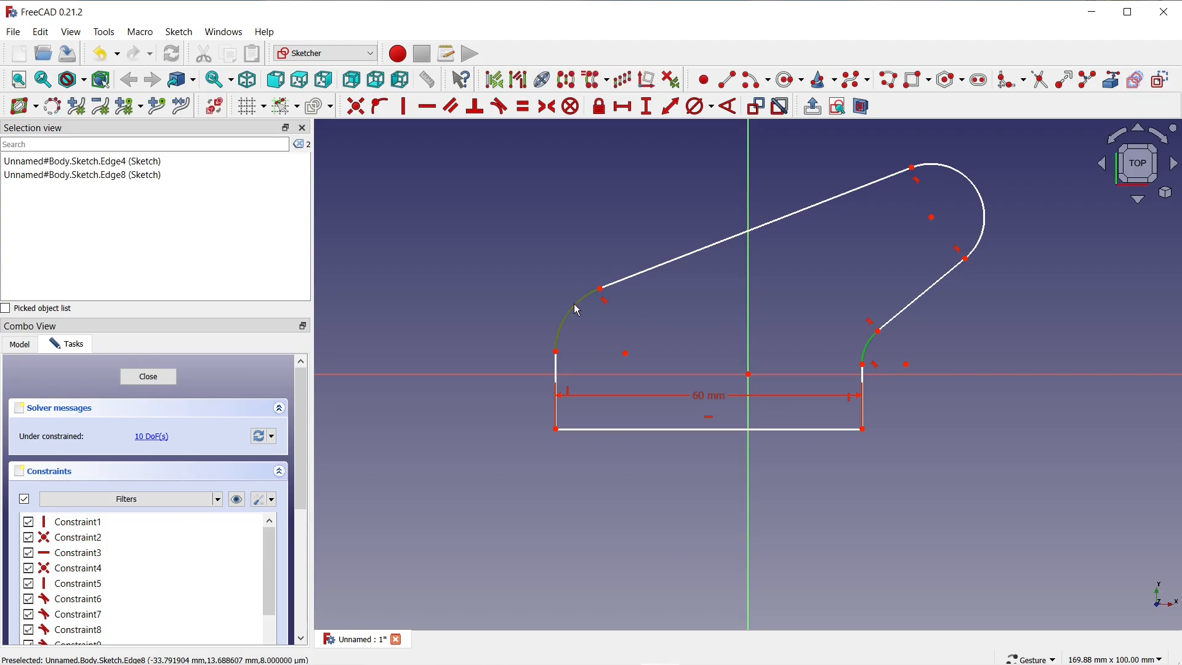
left_click(698, 112)
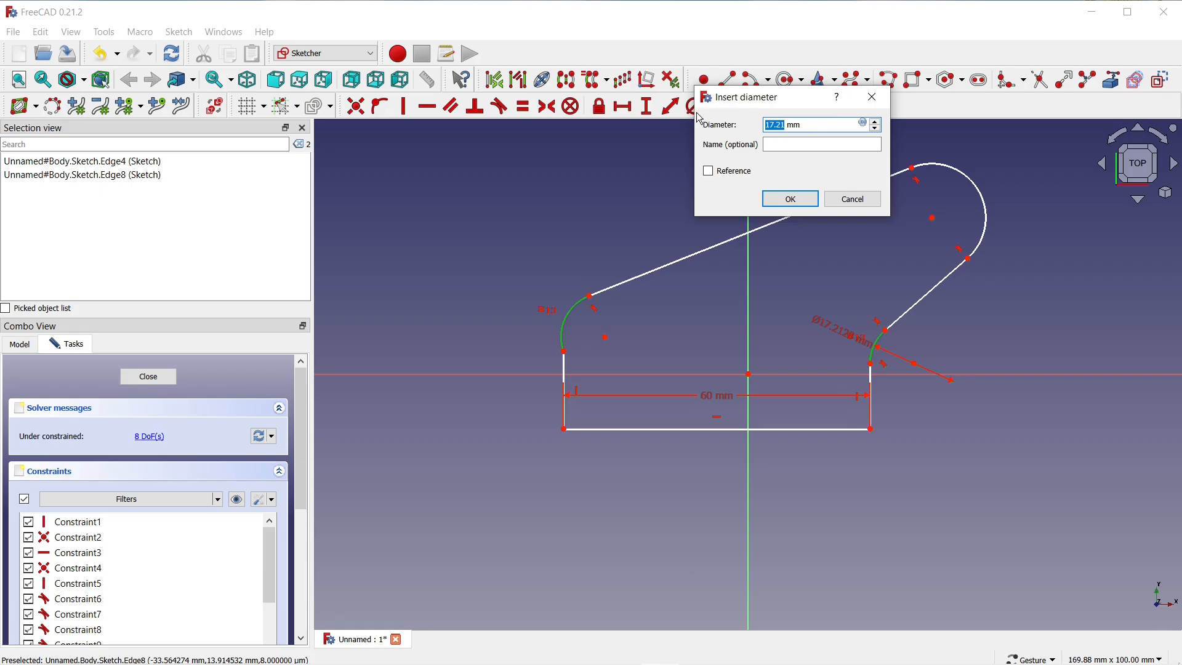
type("15")
left_click(775, 198)
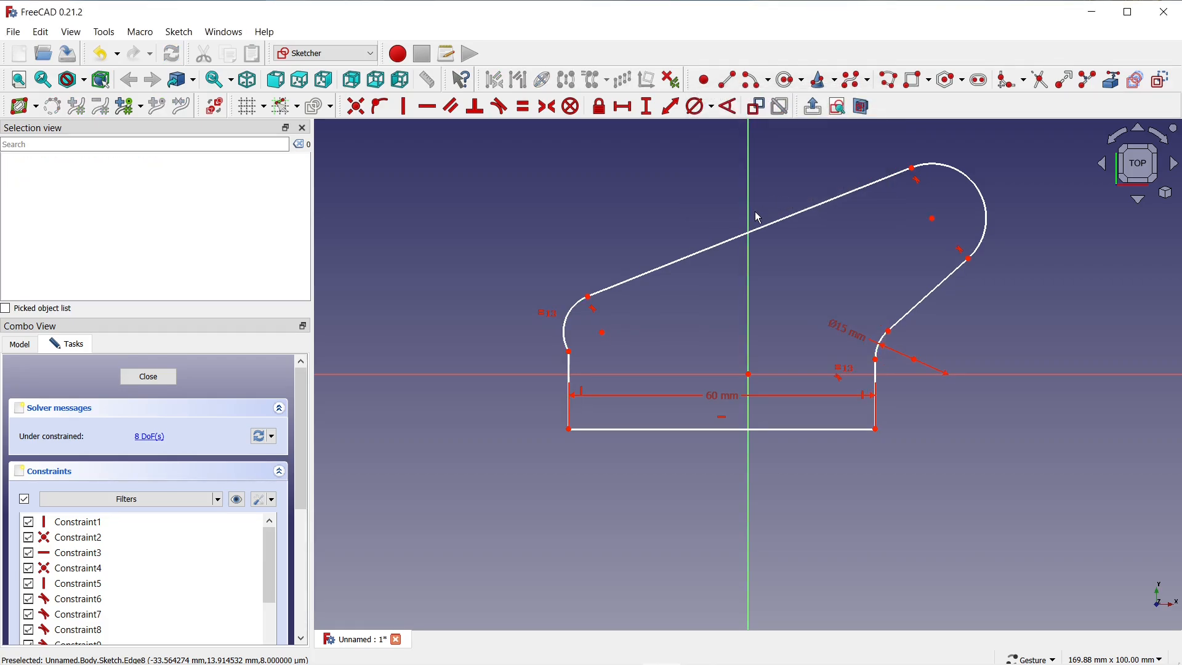
Make the left vertical line tangent to the small left arc and move the base length dimension below the profile
left_click(569, 366)
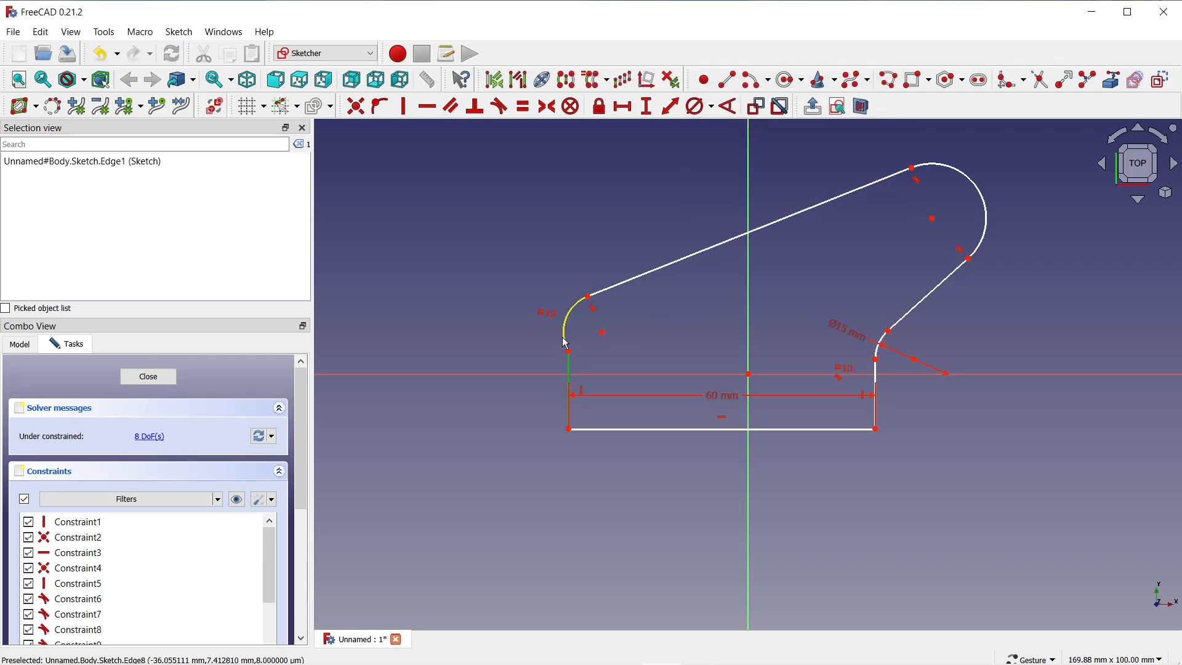
left_click(565, 342)
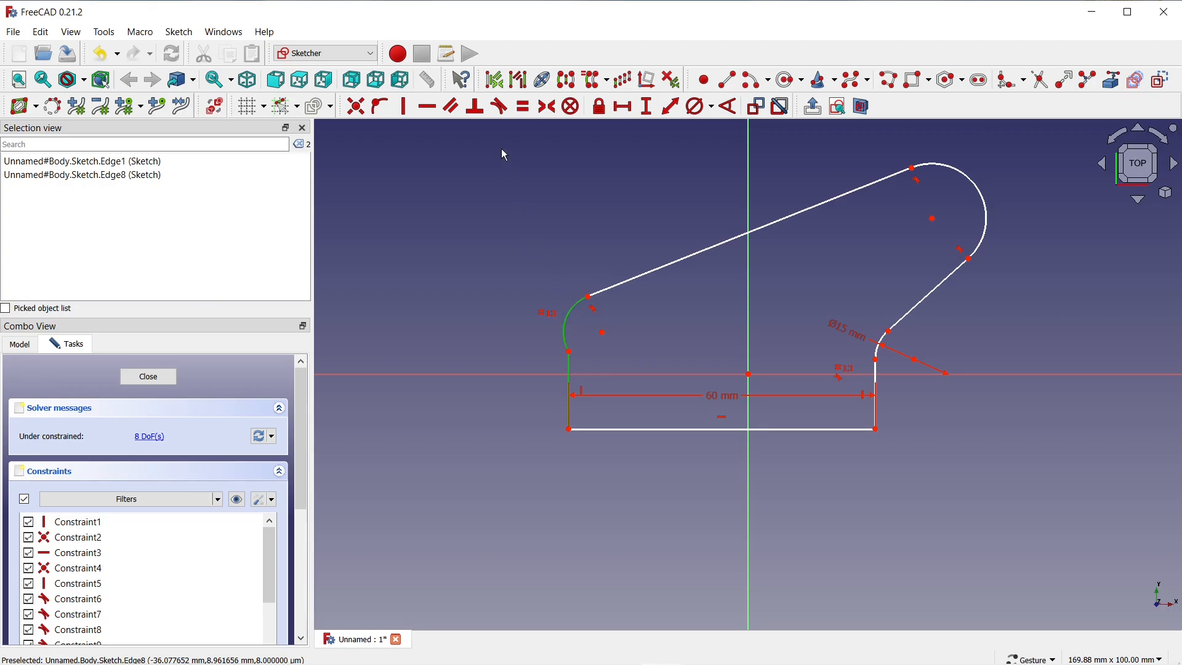
left_click(500, 107)
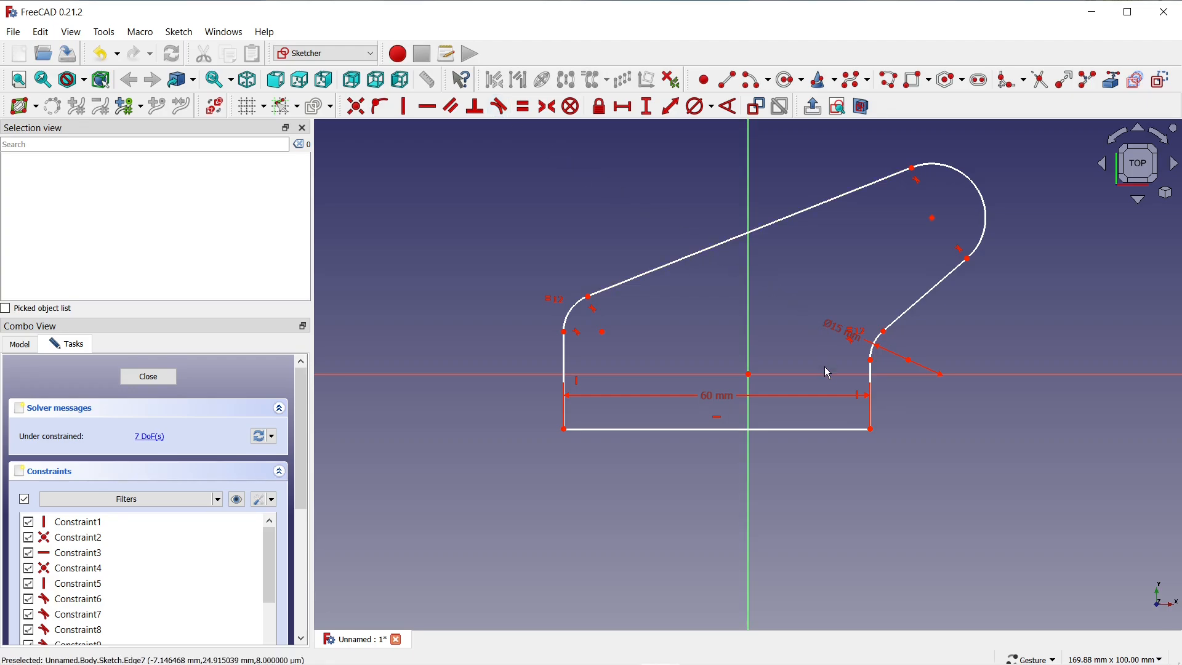
left_click_drag(709, 400, 714, 478)
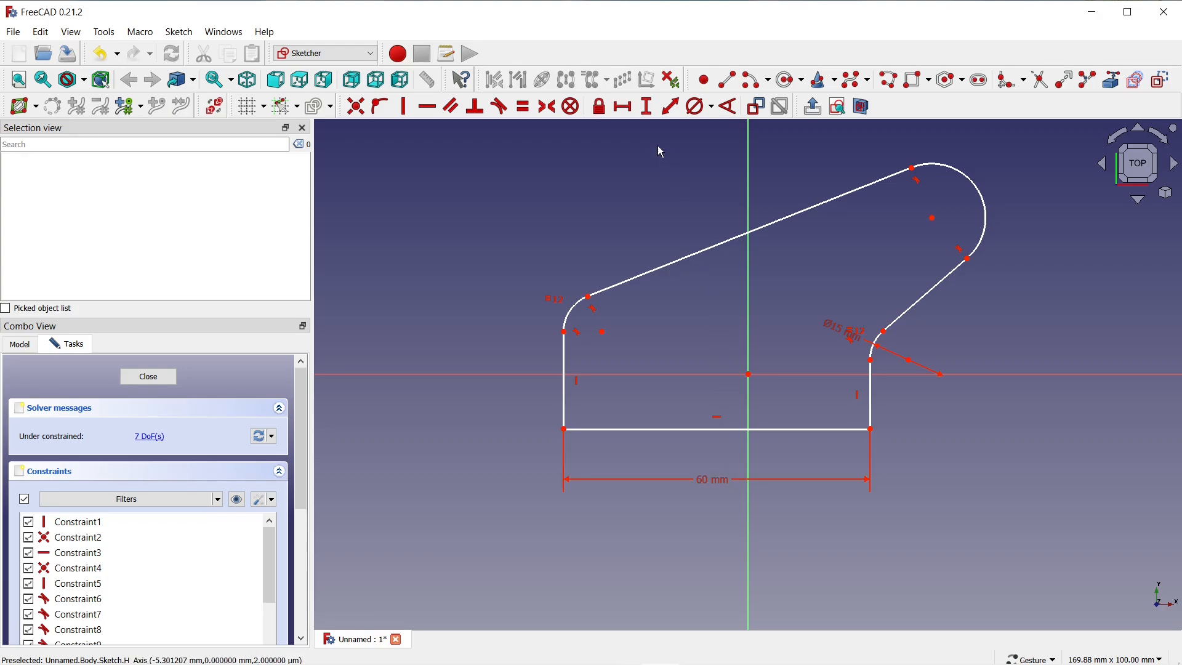
Constrain the vertical lengths of the profile's side lines to 20 mm on the left and 15 mm on the right
left_click(651, 110)
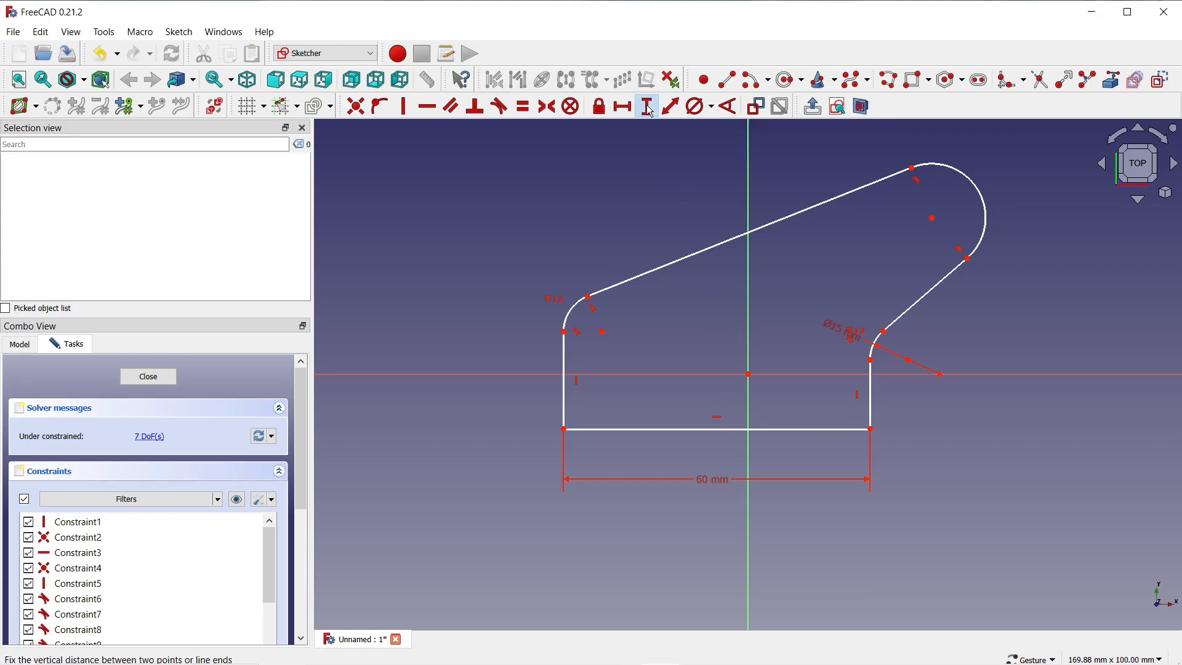
left_click(565, 364)
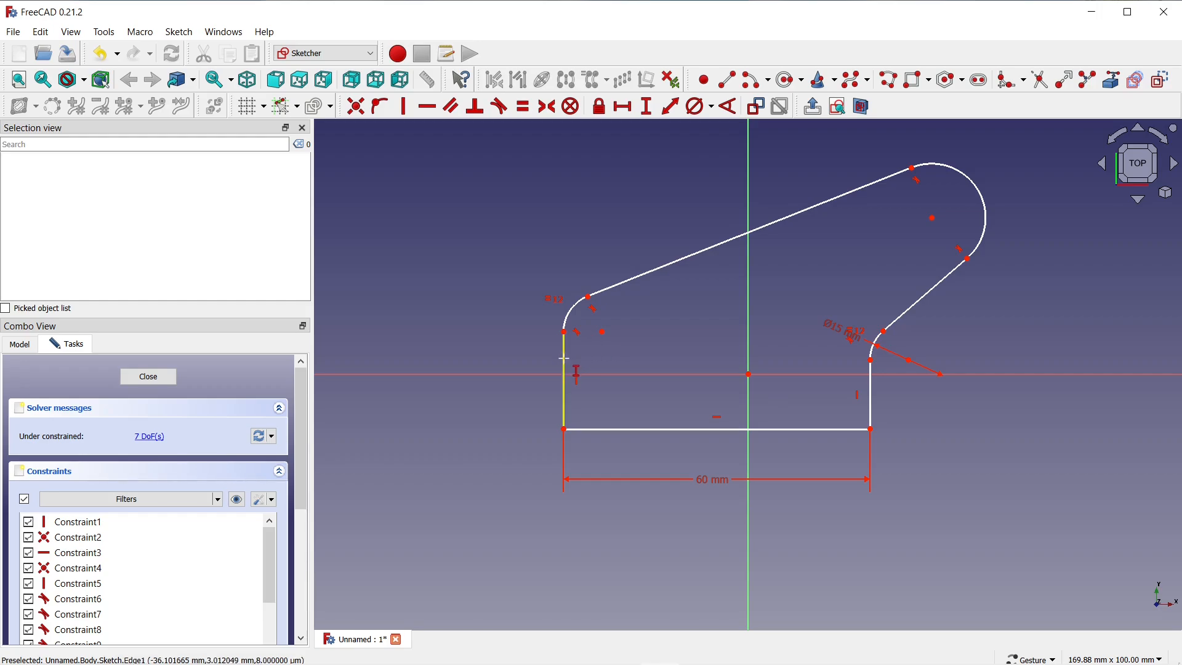
type("20")
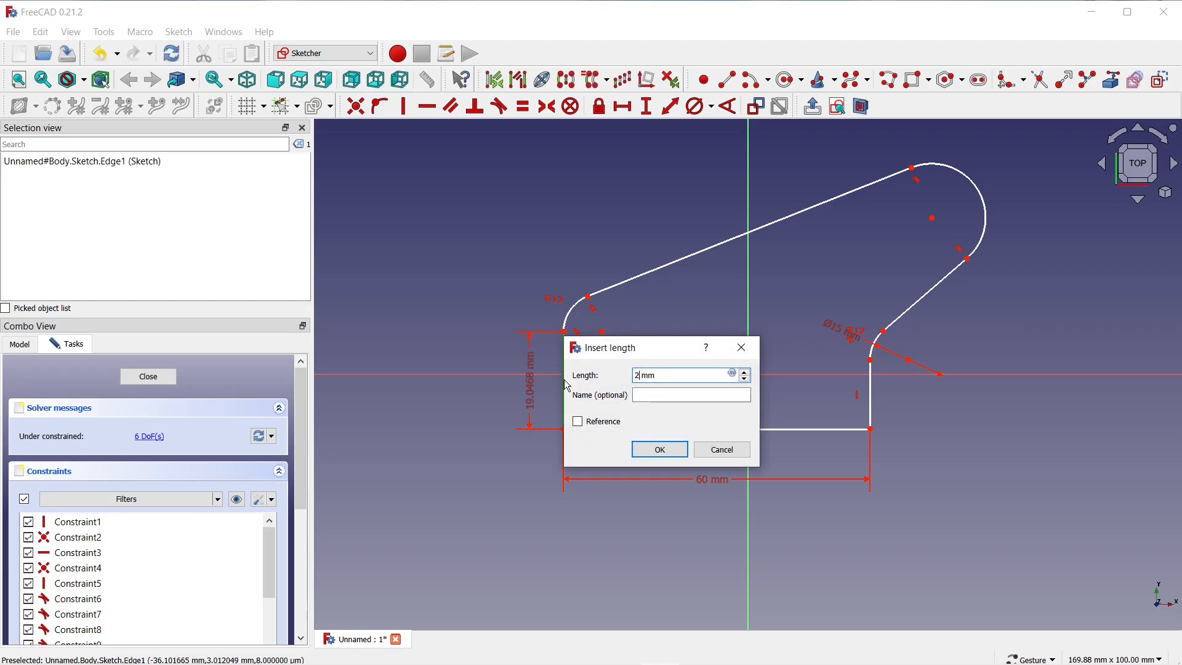
left_click(658, 449)
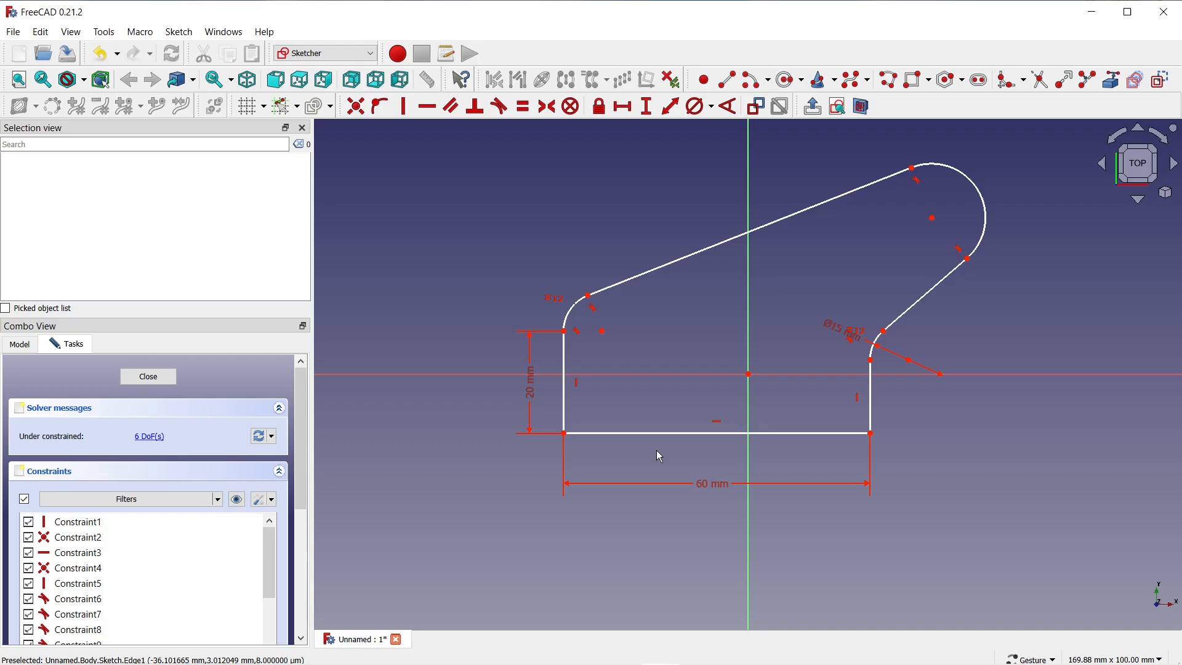
left_click(873, 399)
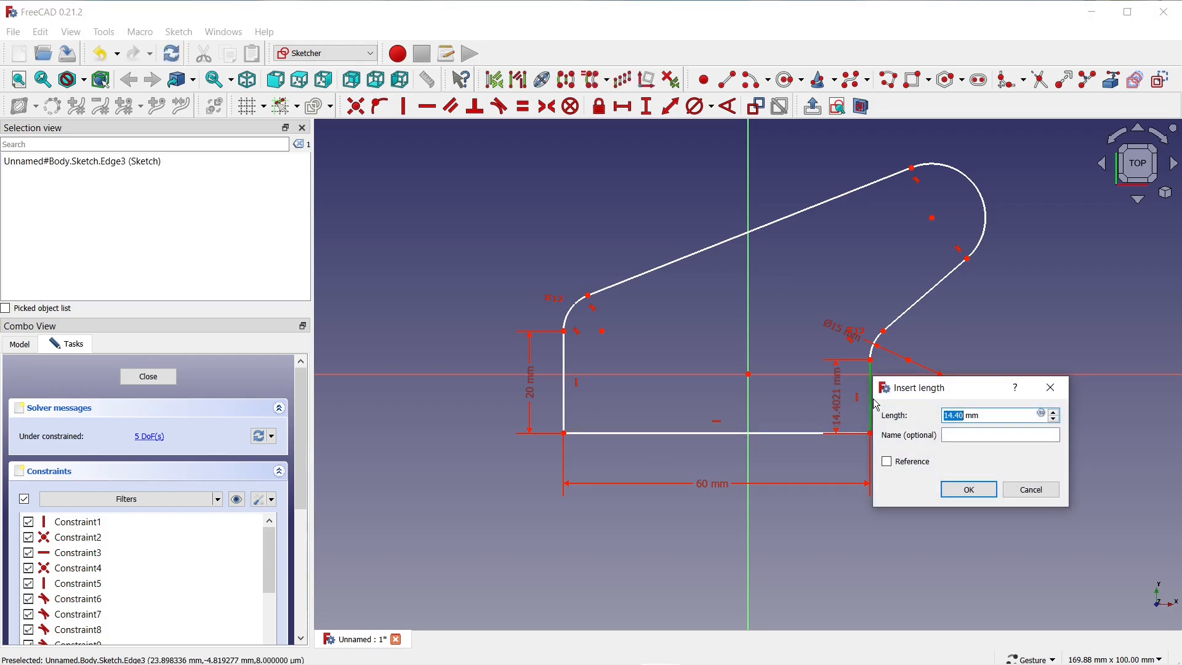
type("15")
left_click(970, 490)
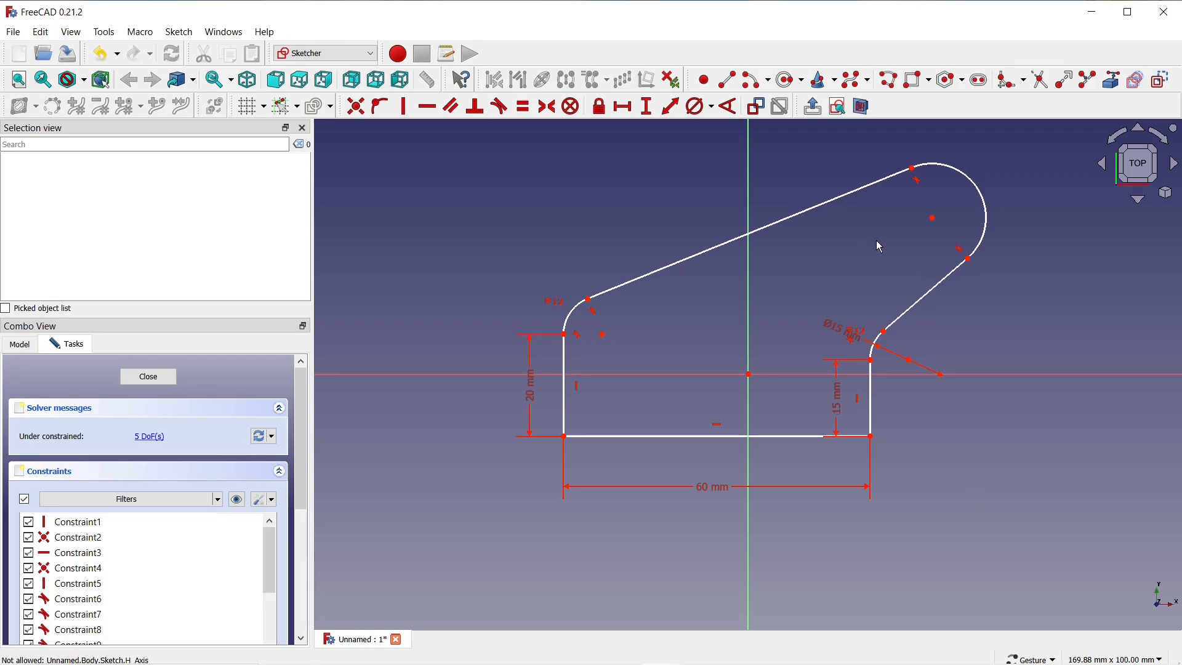
Move the large arc's centre down and inward to about (25.9, 24.2) mm and constrain the arc's diameter to 20 mm
left_click_drag(931, 219, 881, 253)
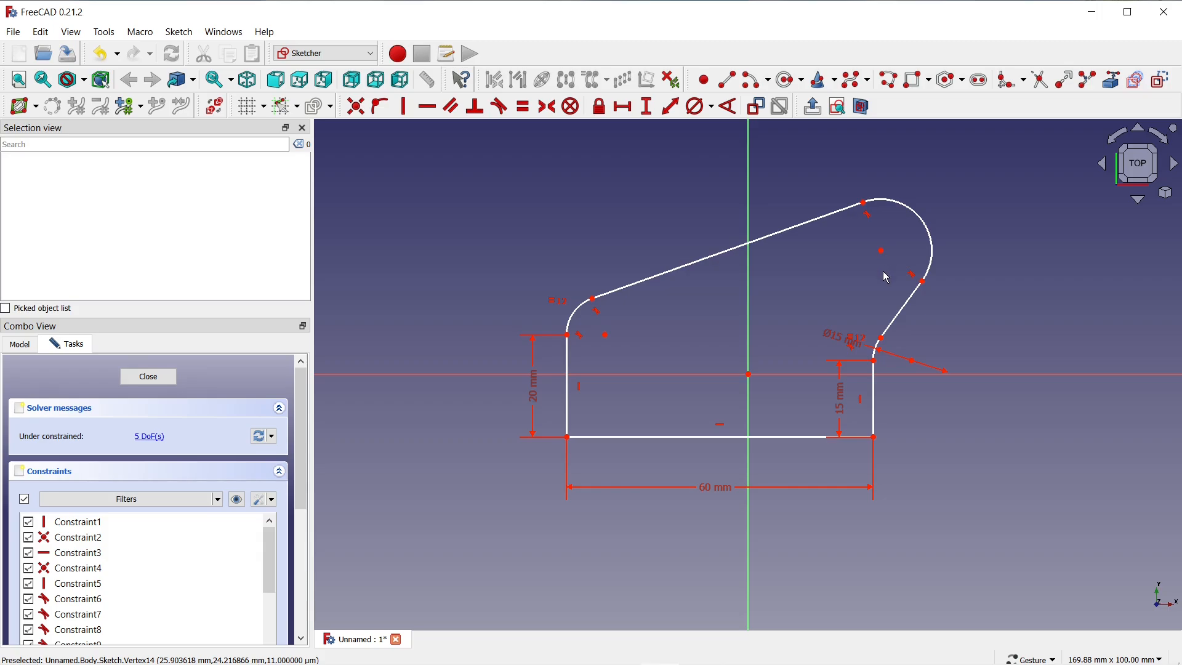
left_click(697, 109)
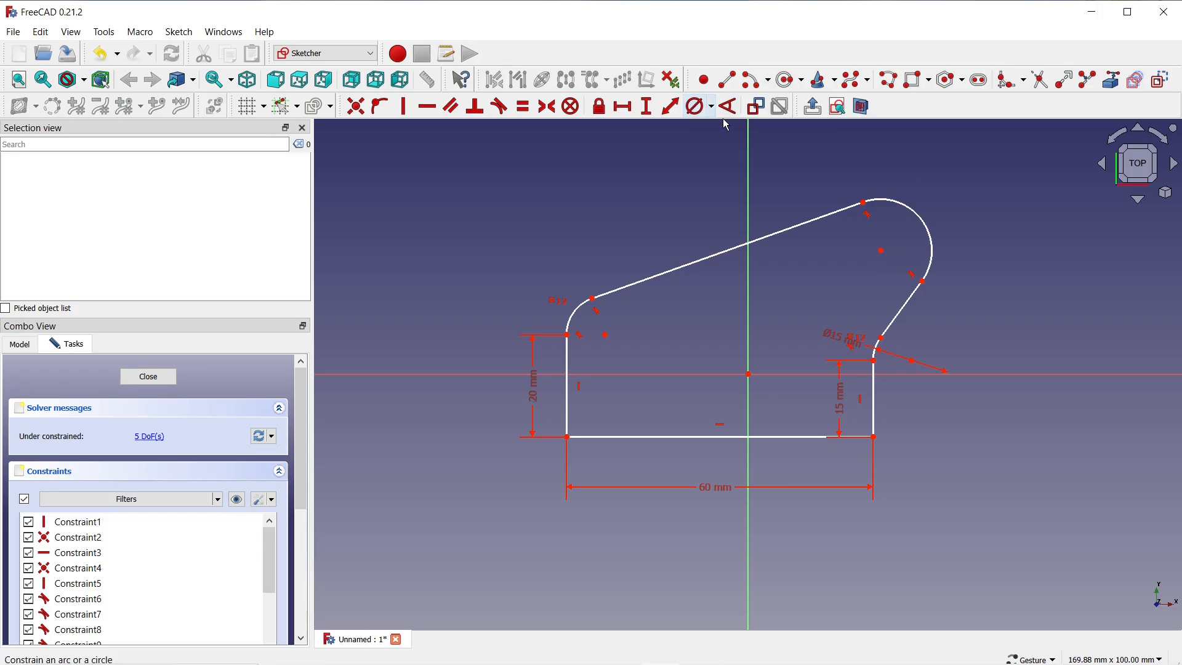
left_click(898, 198)
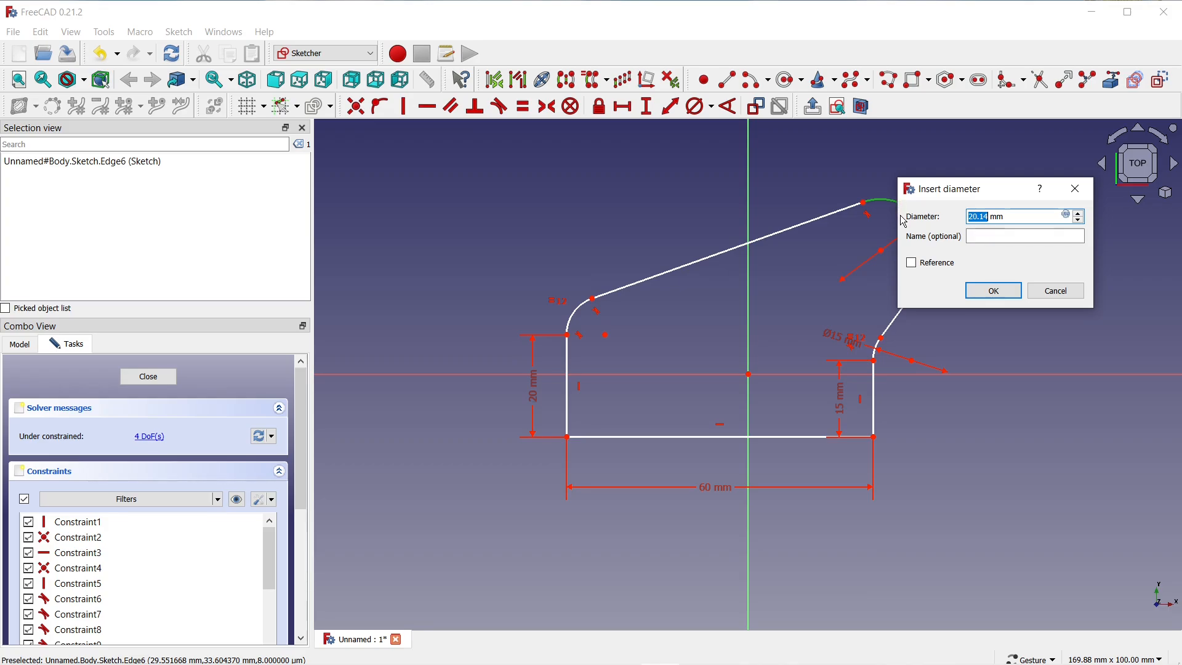
type("25")
left_click(985, 290)
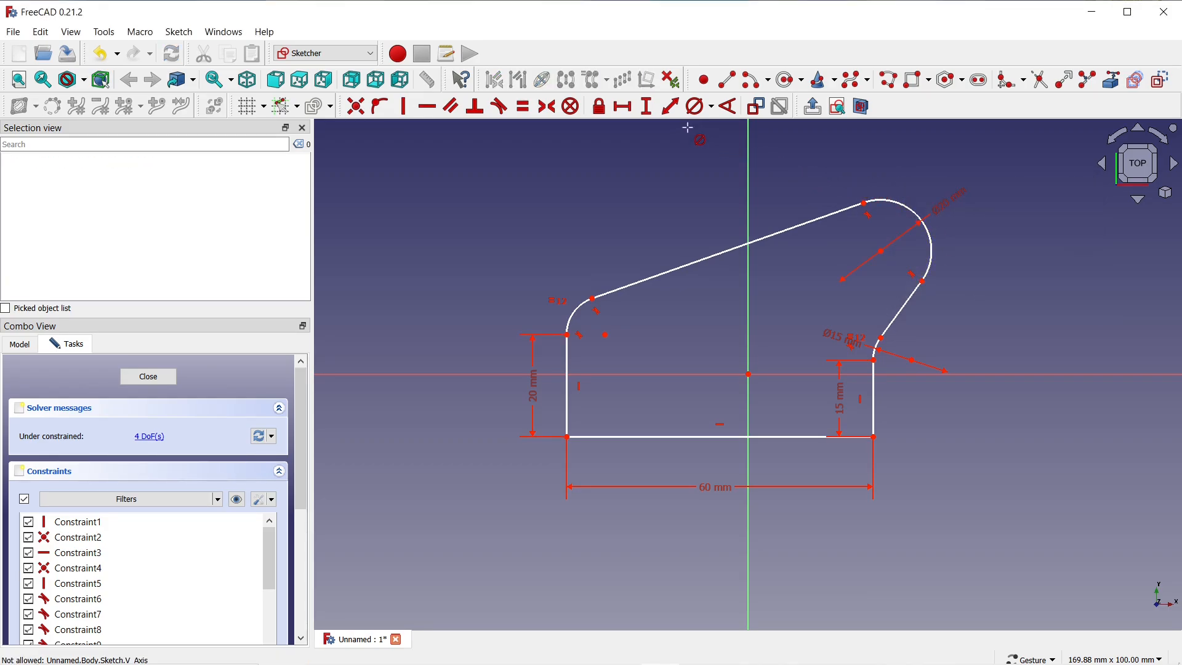
Constrain the large arc's centre 35 mm vertically from the base's right corner and move the 15 mm and 35 mm dimensions outside the profile
left_click(648, 109)
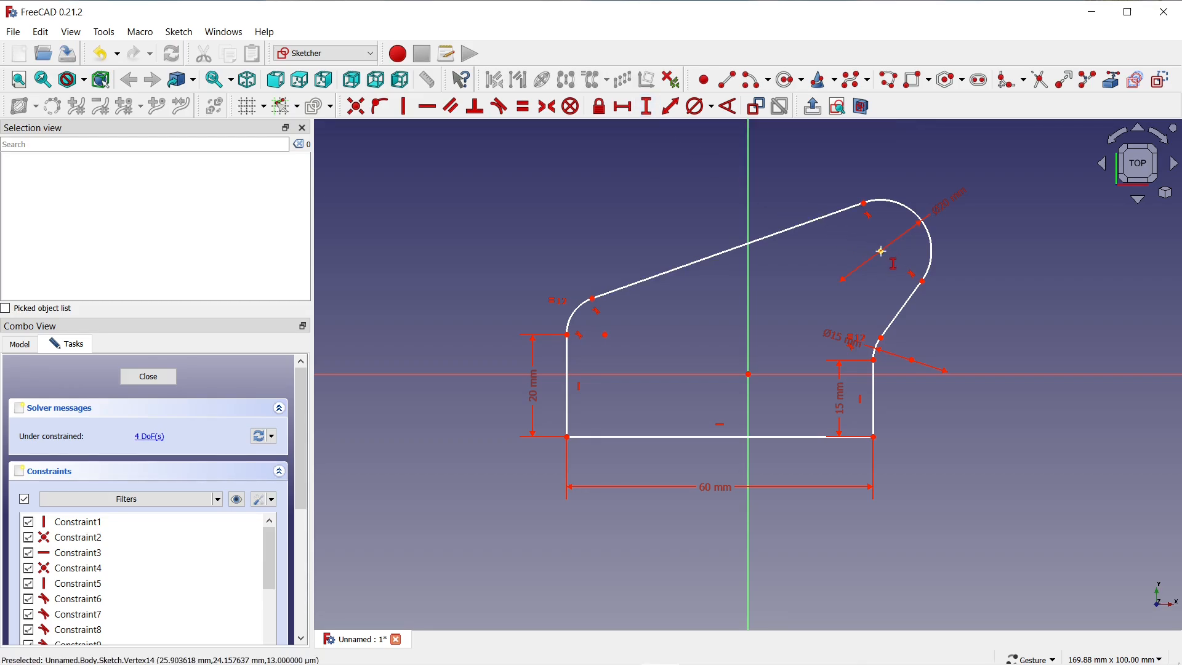
left_click(880, 251)
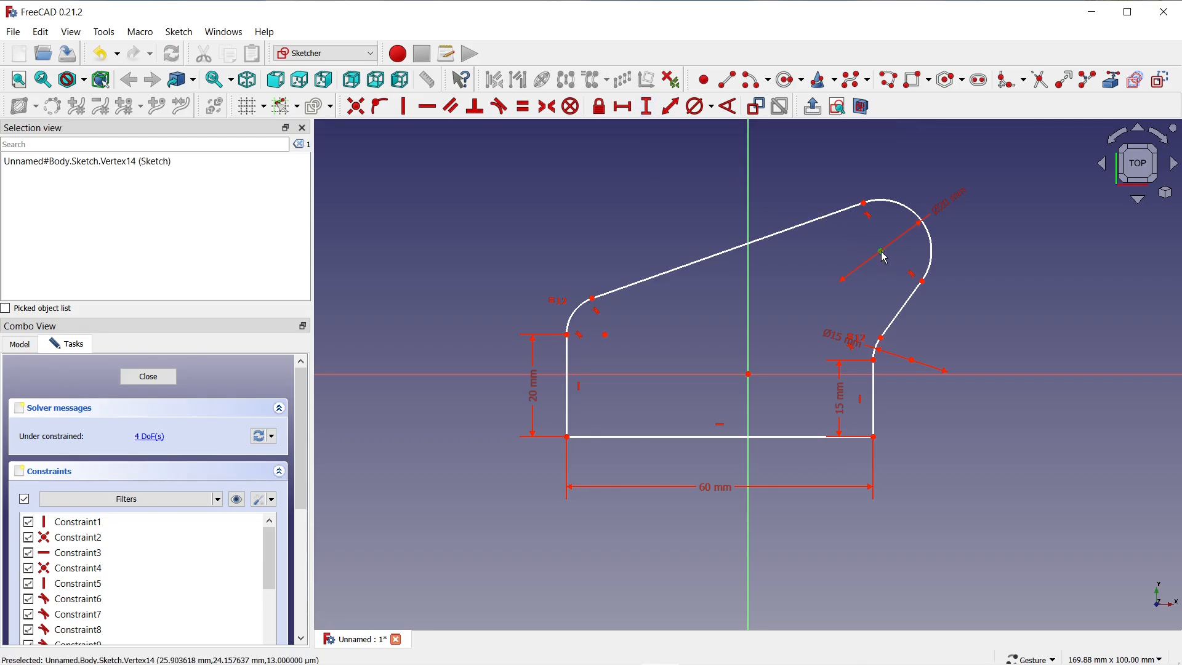
left_click(874, 437)
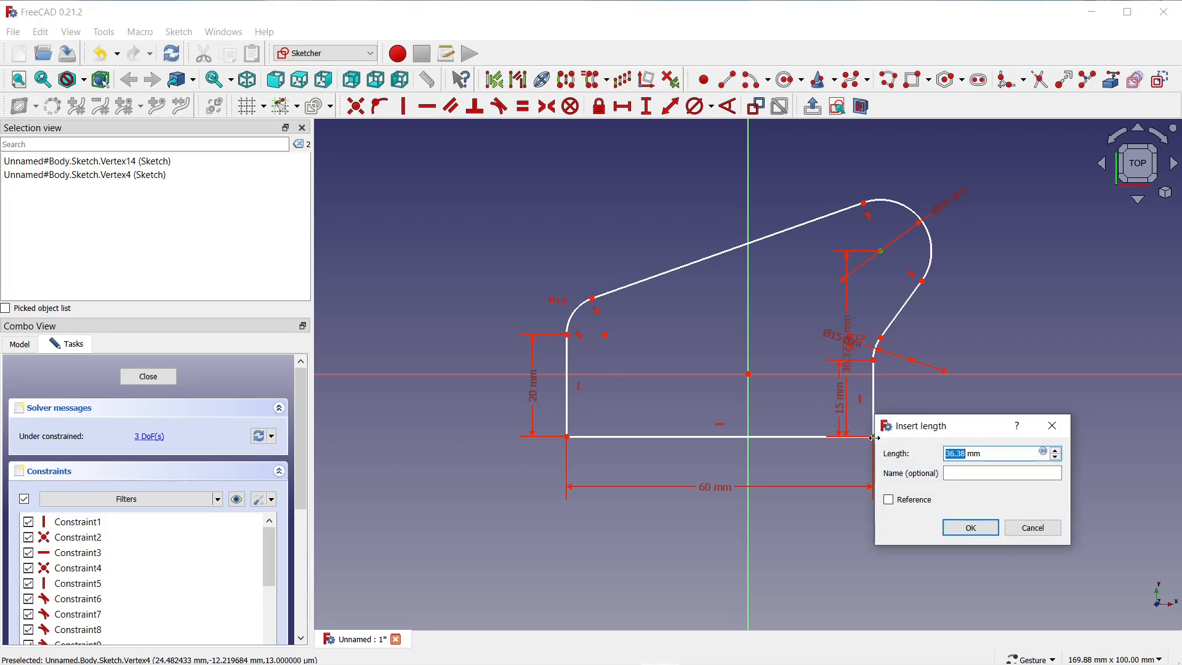
type("35")
left_click(970, 528)
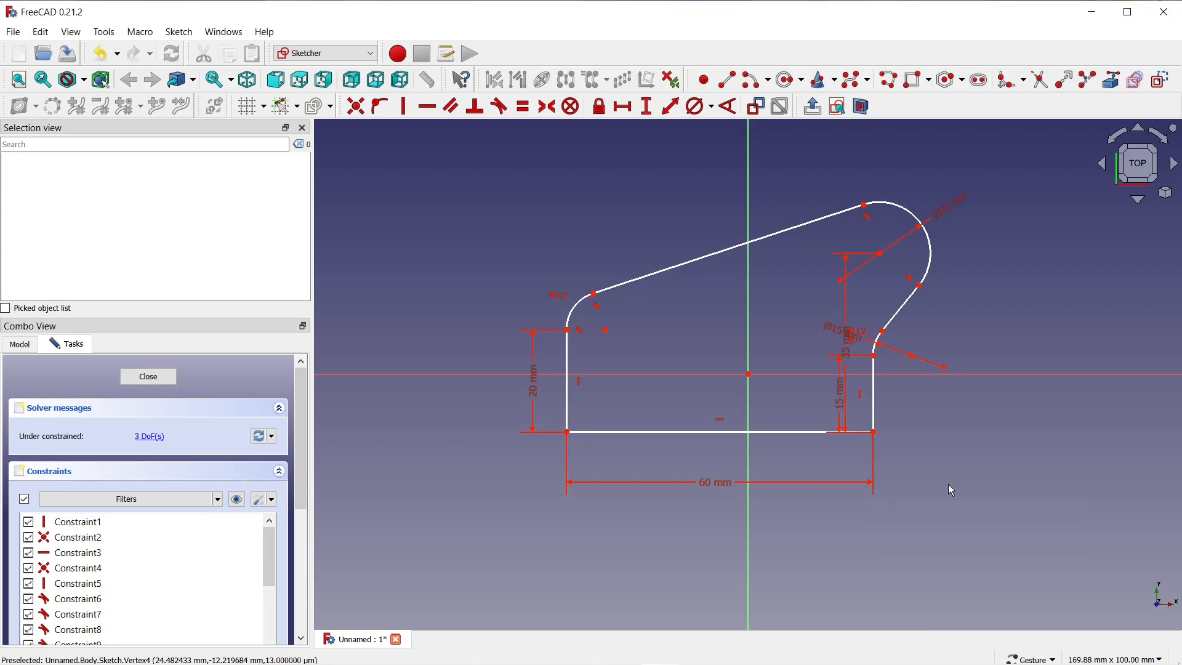
left_click_drag(849, 397, 890, 403)
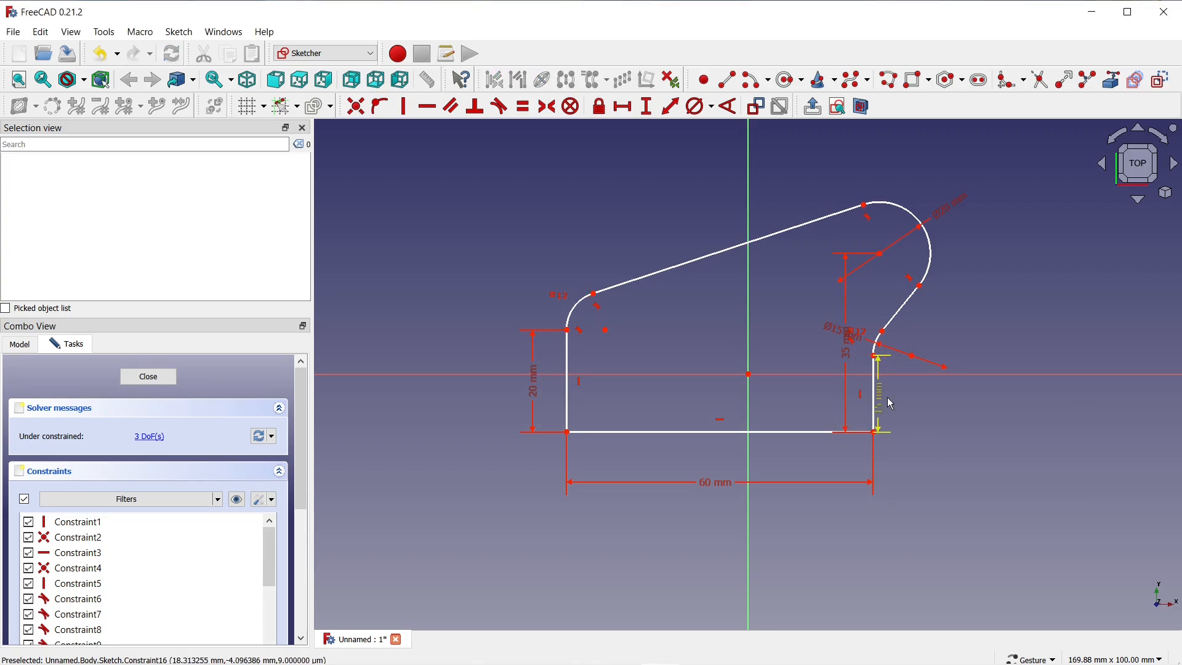
left_click_drag(849, 339, 981, 377)
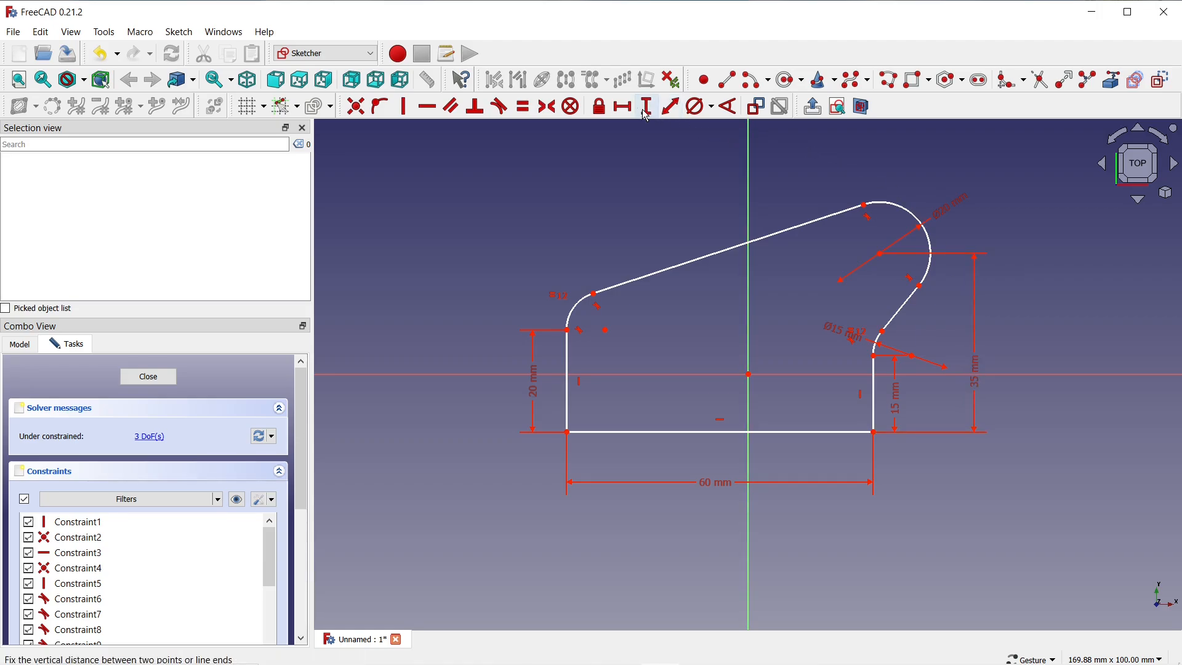
Constrain the large arc's centre 5 mm horizontally from the base's right corner, placing that dimension below the profile and shifting the 15 mm one outward
left_click(624, 108)
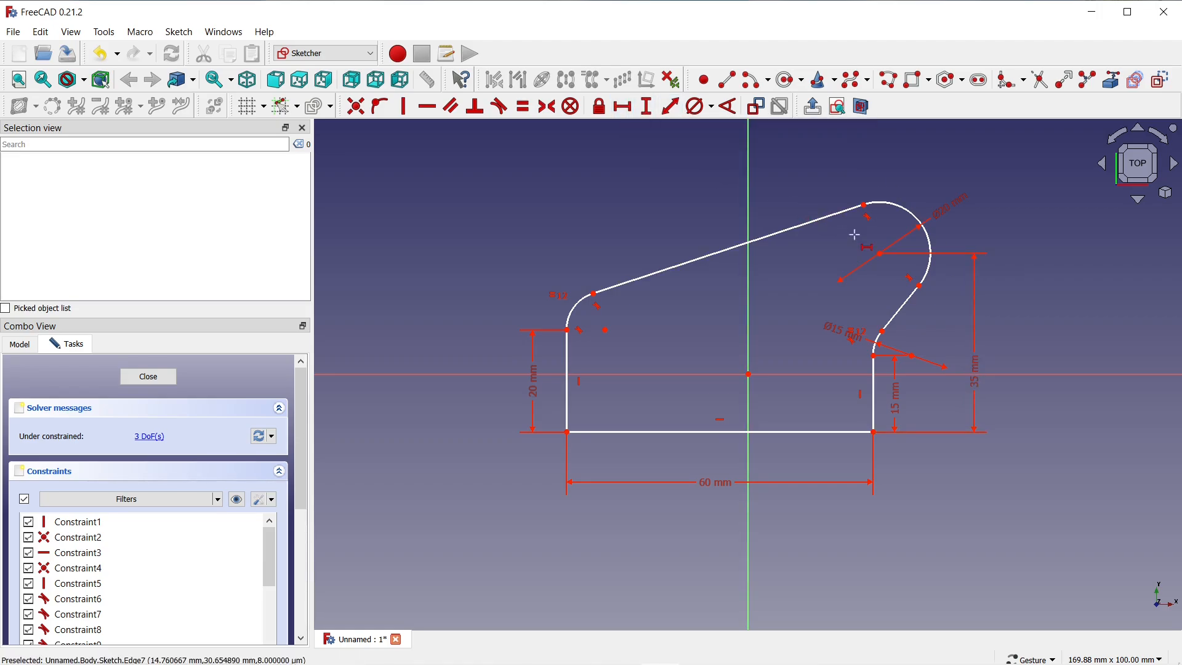
left_click(880, 252)
left_click(873, 432)
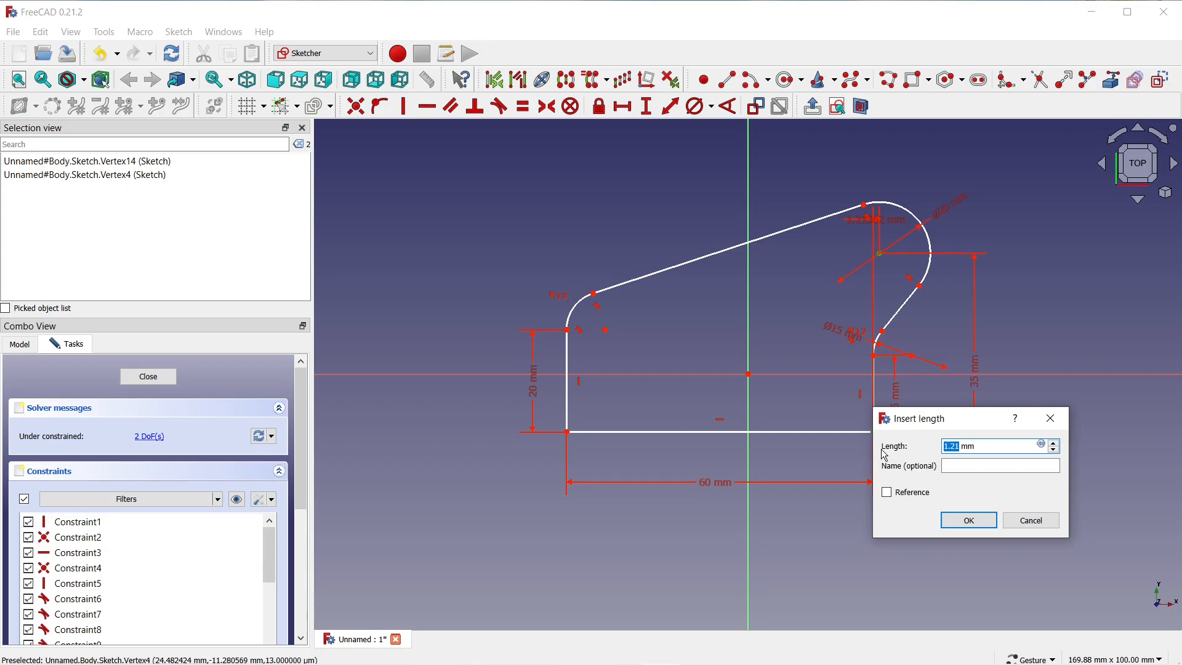
type("5")
left_click(953, 523)
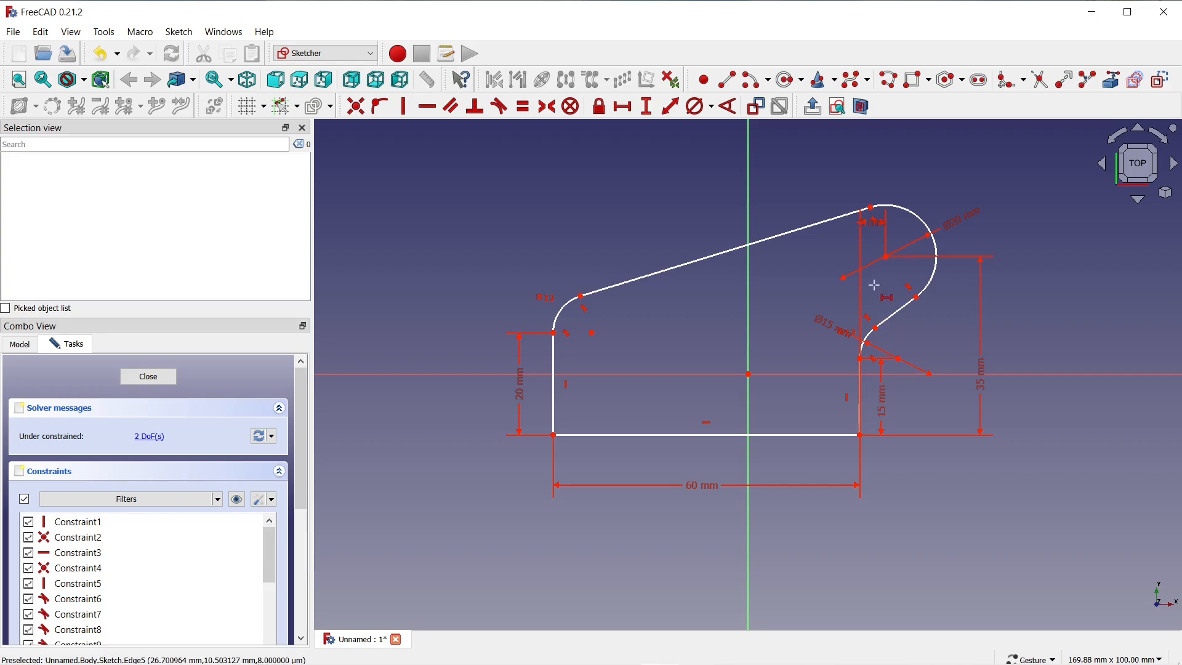
left_click_drag(870, 224, 897, 478)
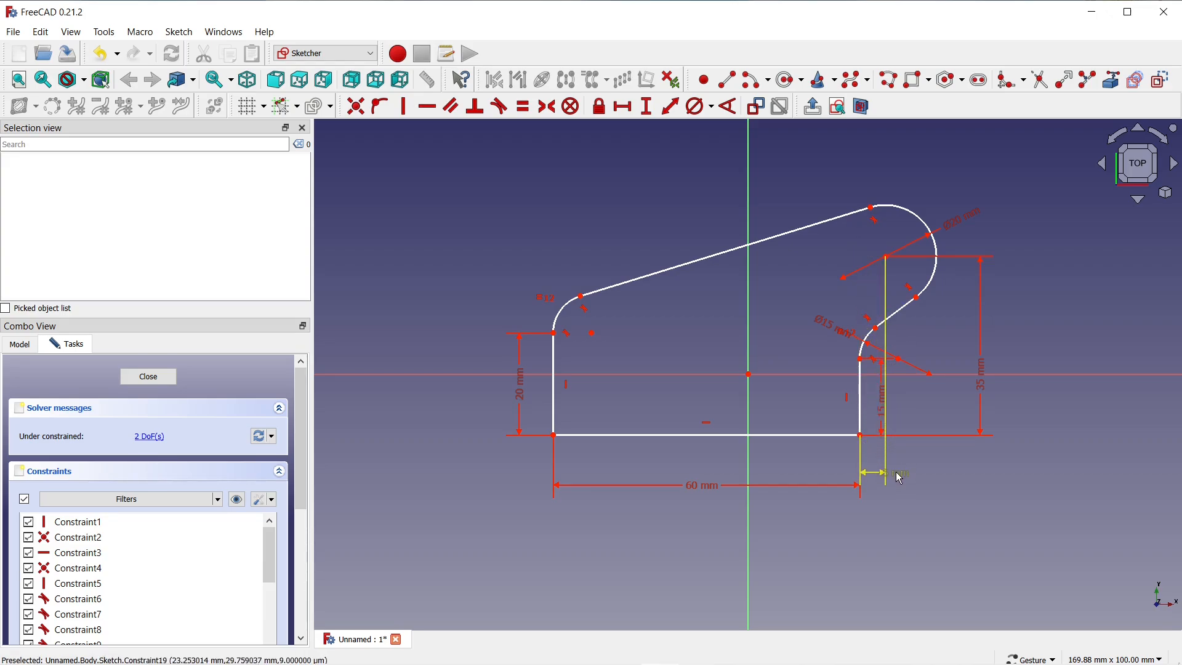
left_click_drag(883, 417, 944, 412)
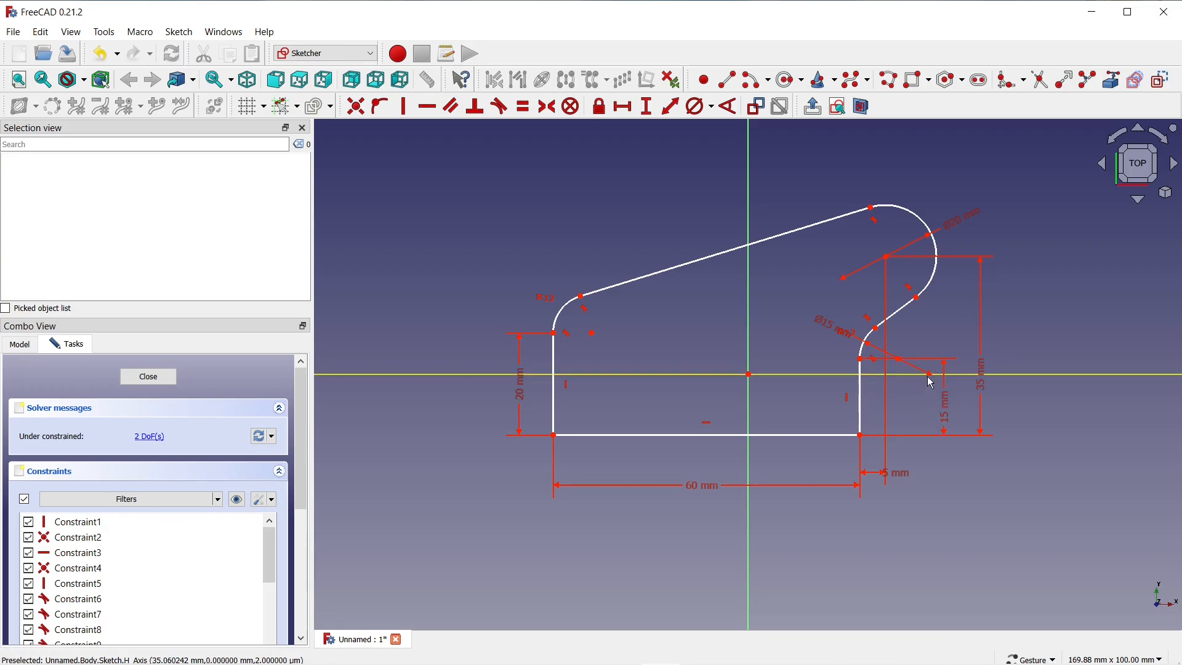
Make the two end points of the base line symmetric about the sketch origin
left_click(554, 436)
left_click(860, 435)
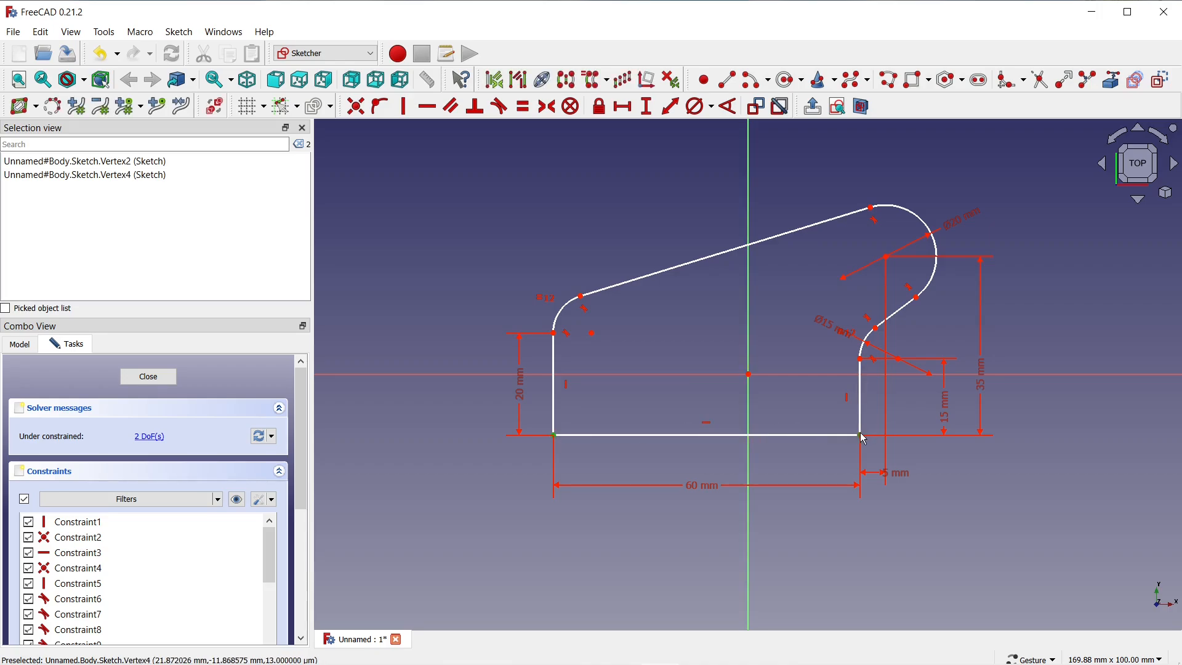
left_click(750, 375)
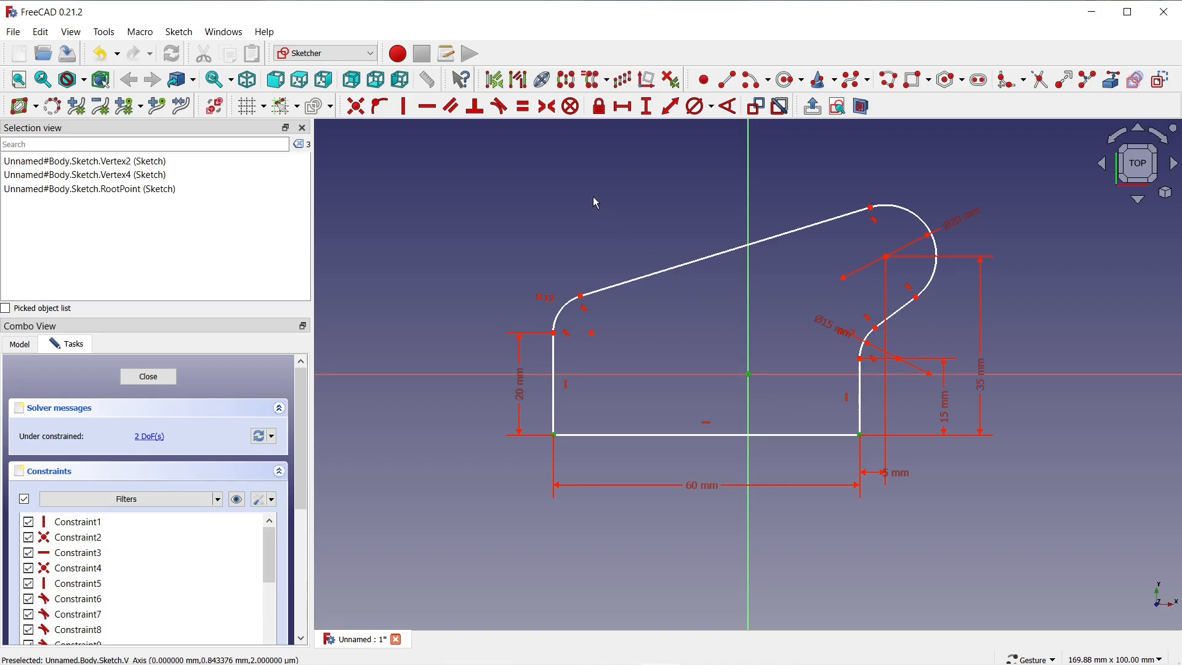
left_click(548, 107)
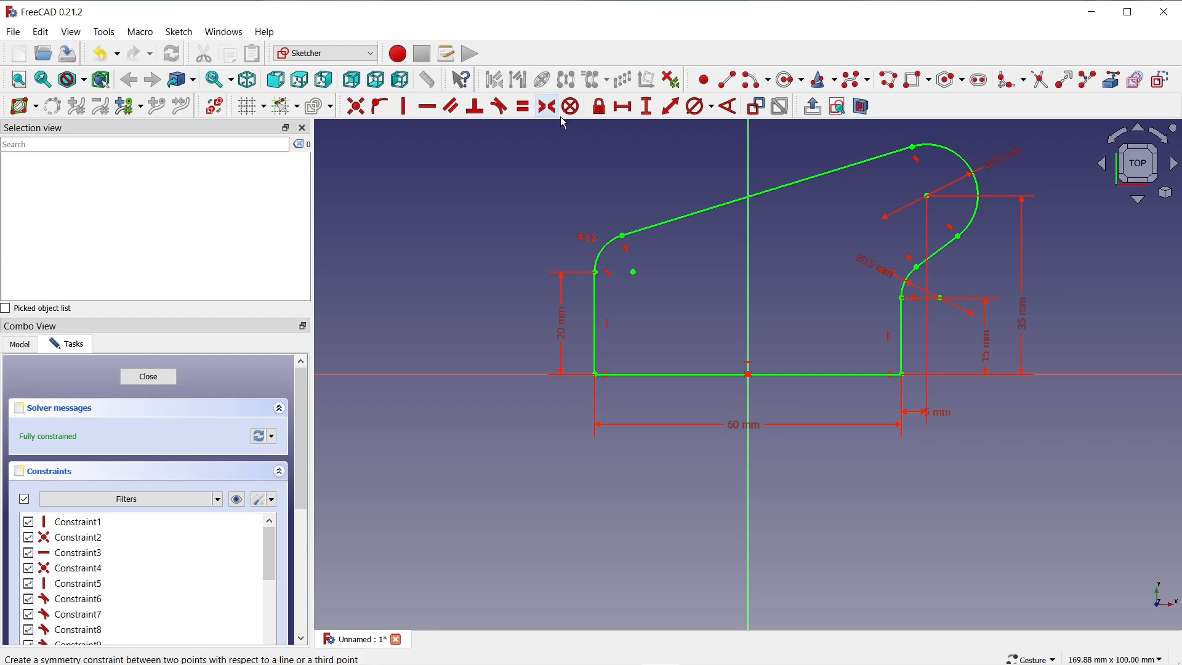
Draw a circle centred on the large arc's centre and constrain its diameter to 10 mm
left_click(789, 80)
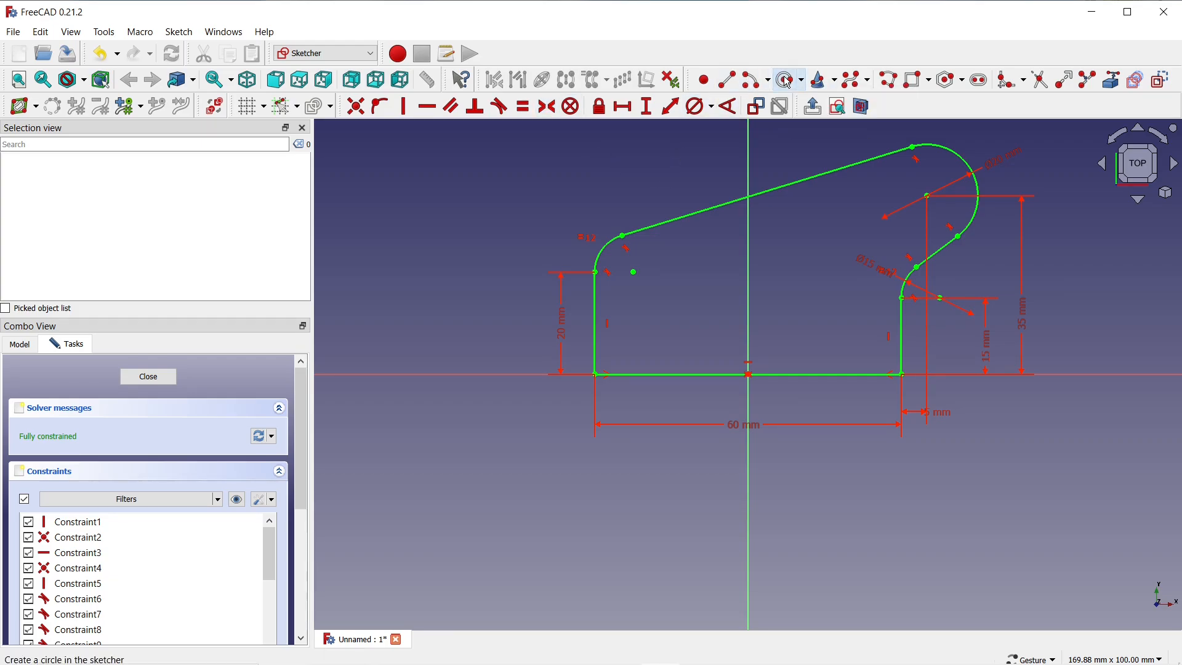
left_click(928, 195)
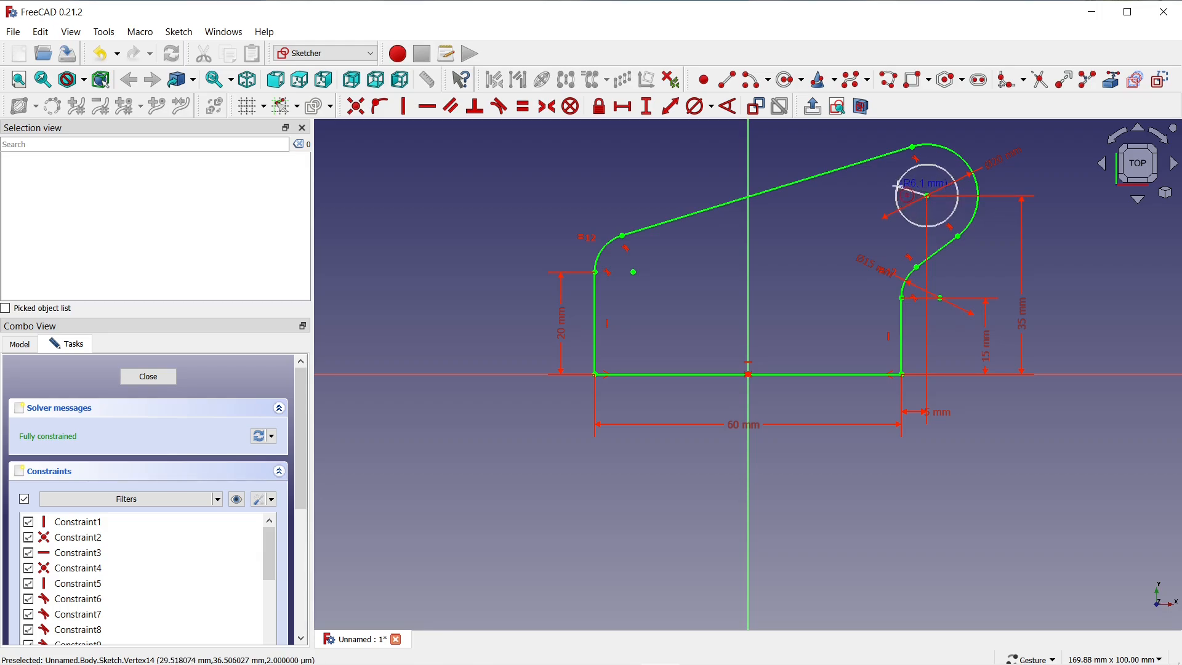
left_click(901, 190)
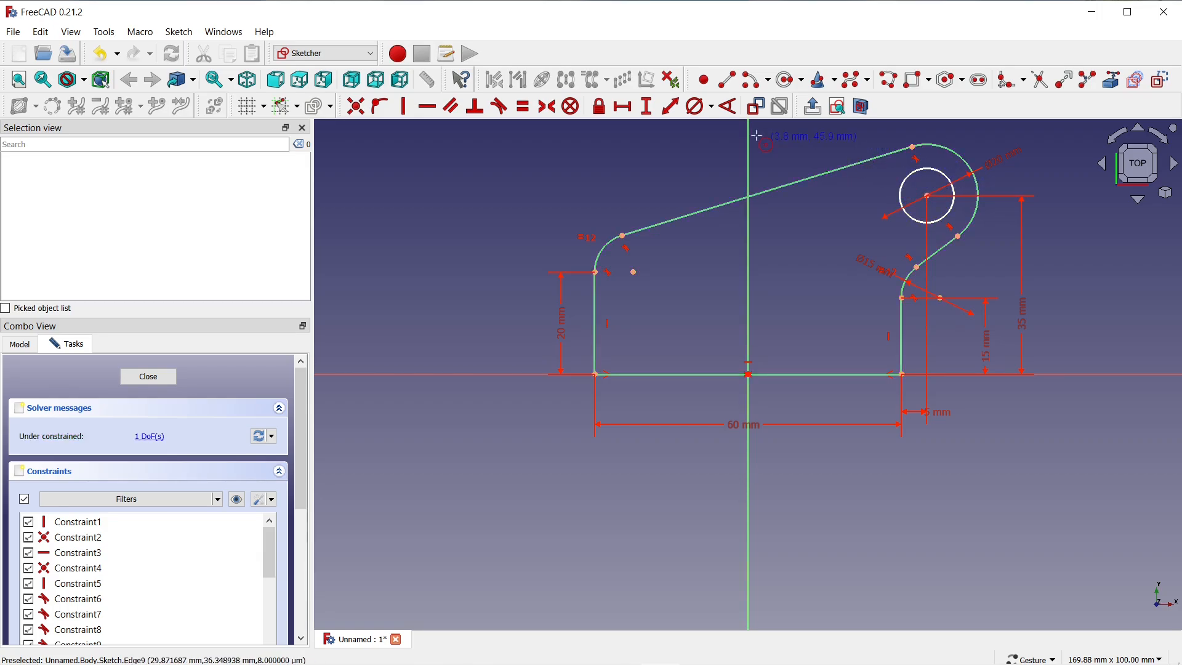
left_click(694, 111)
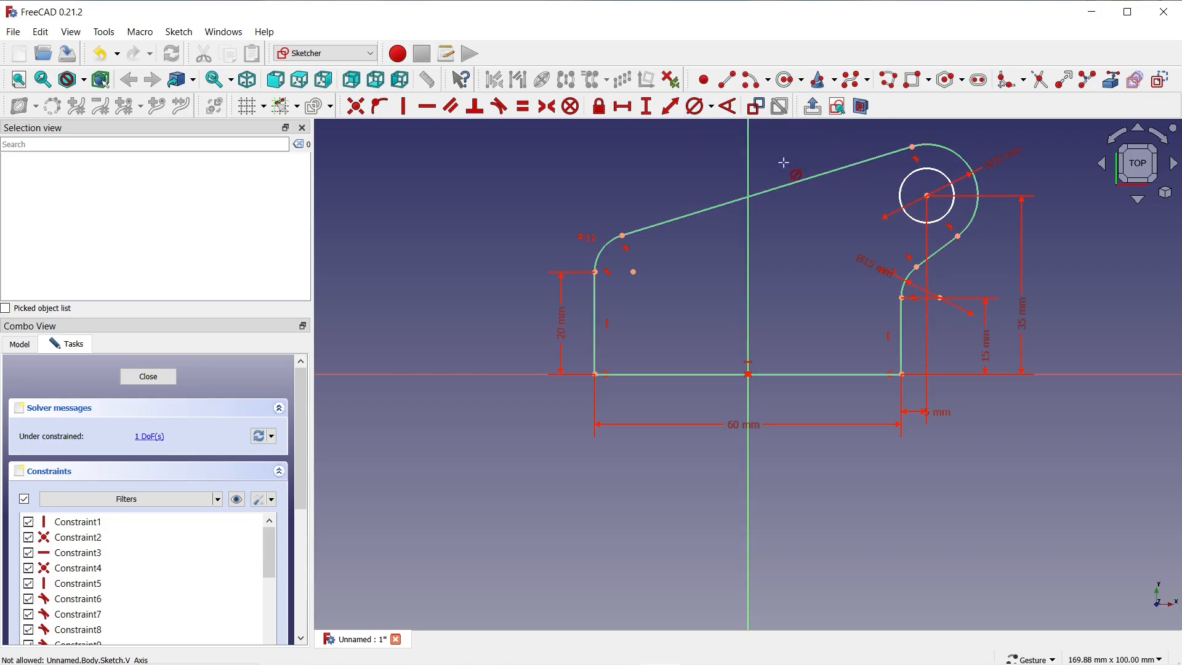
left_click(903, 187)
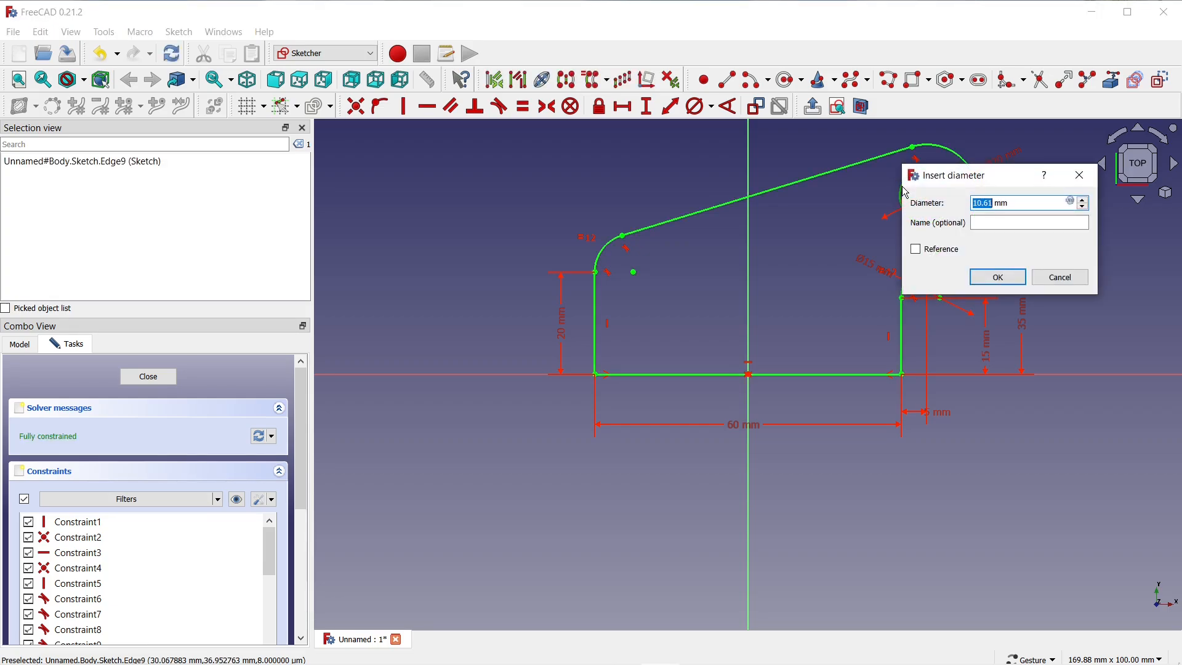
type("1")
left_click(998, 278)
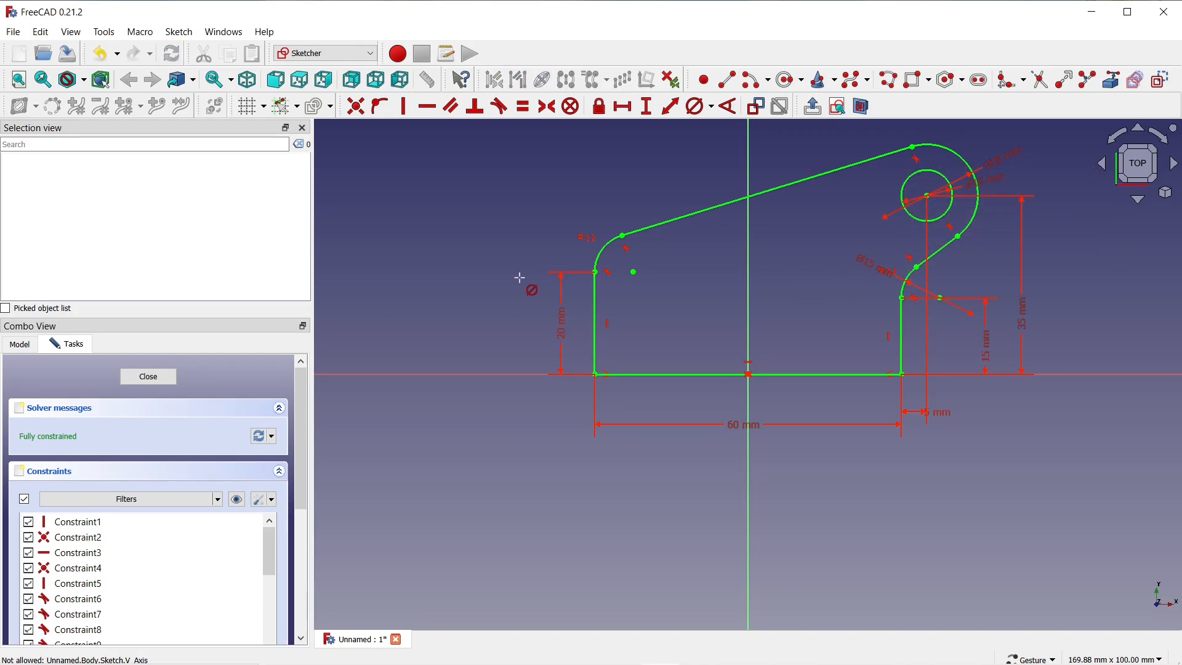
Finish the sketch and pad the profile to a length of 15 mm
left_click(165, 382)
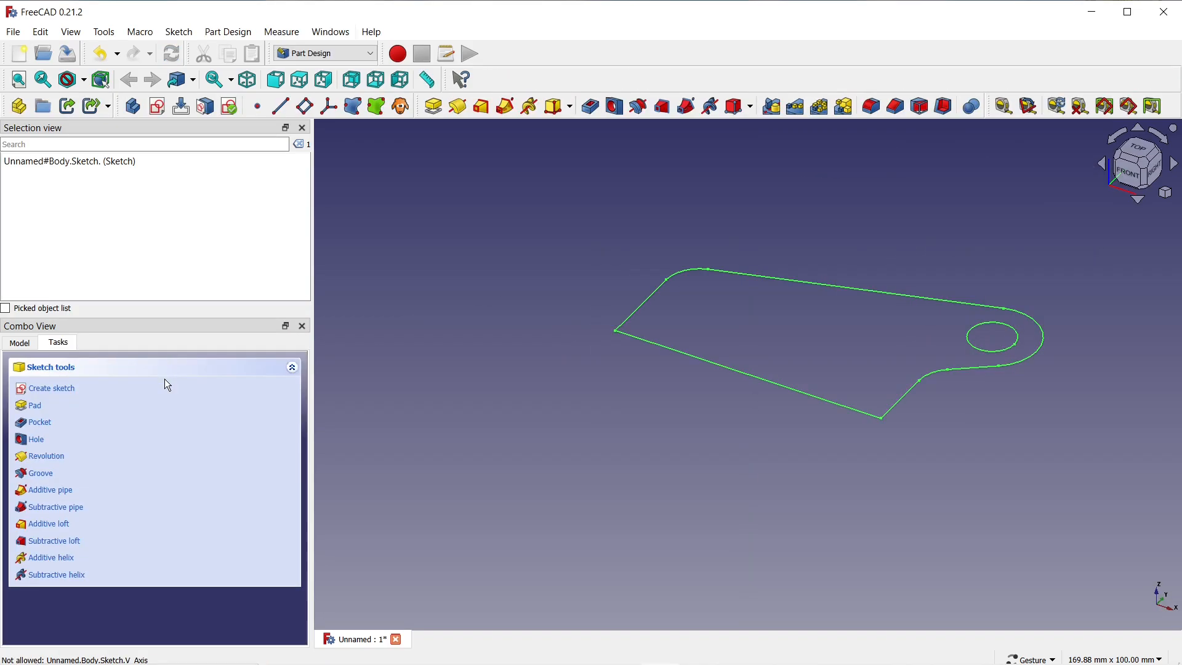
left_click(432, 107)
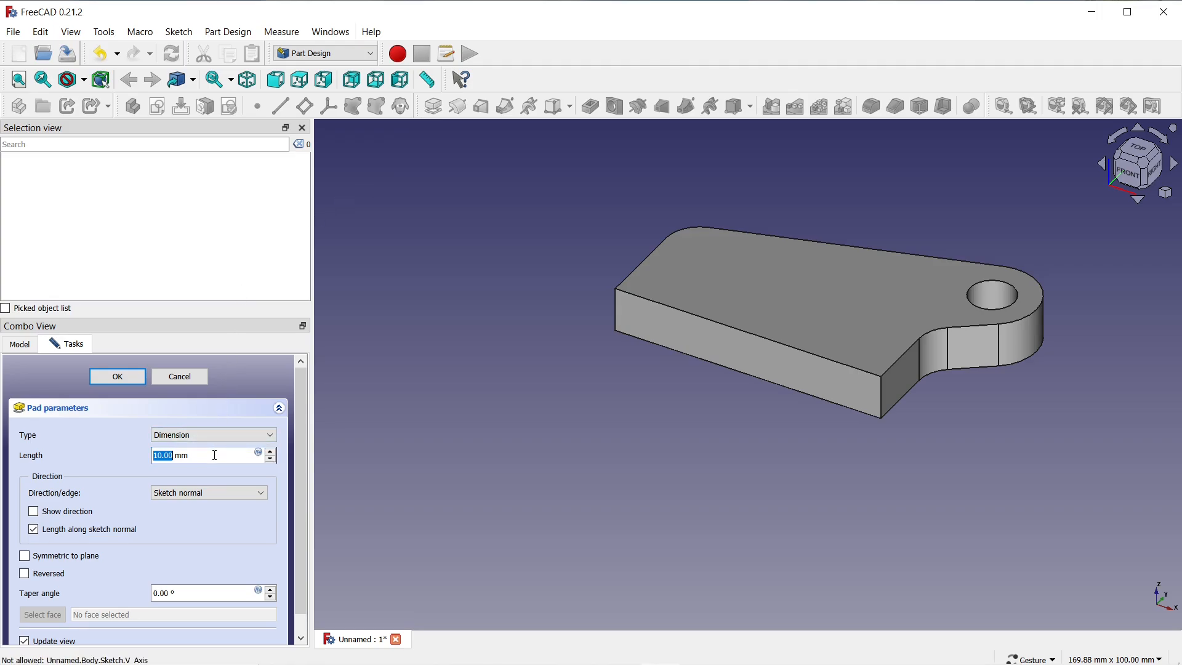
left_click(271, 452)
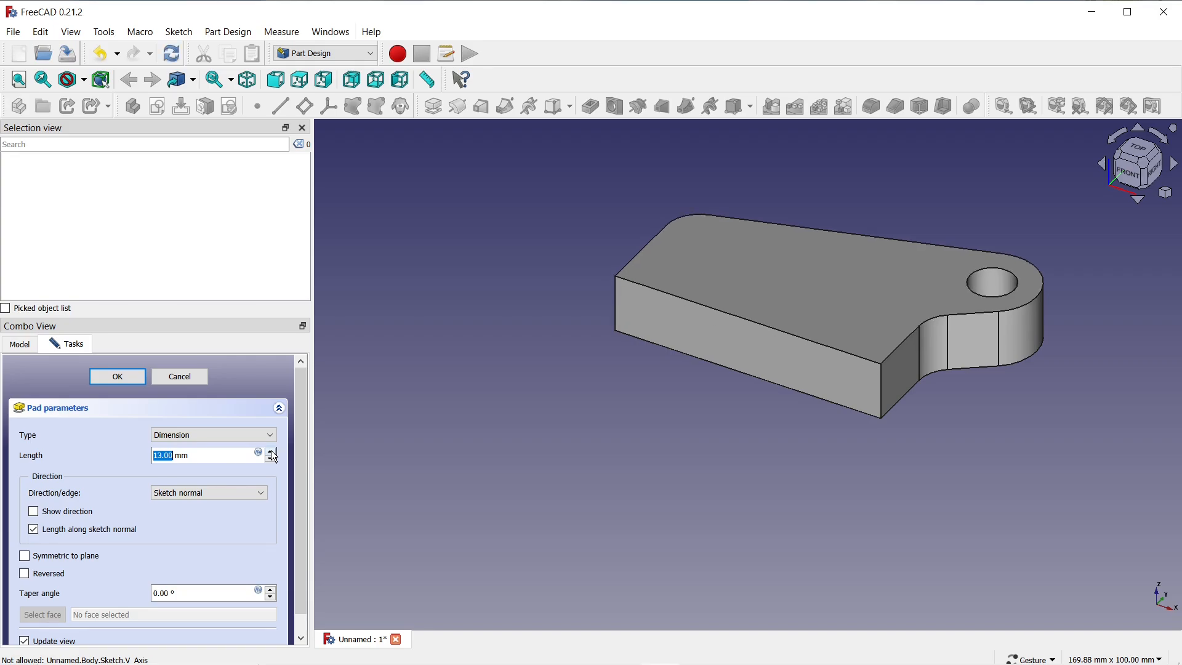
left_click(271, 453)
left_click(272, 452)
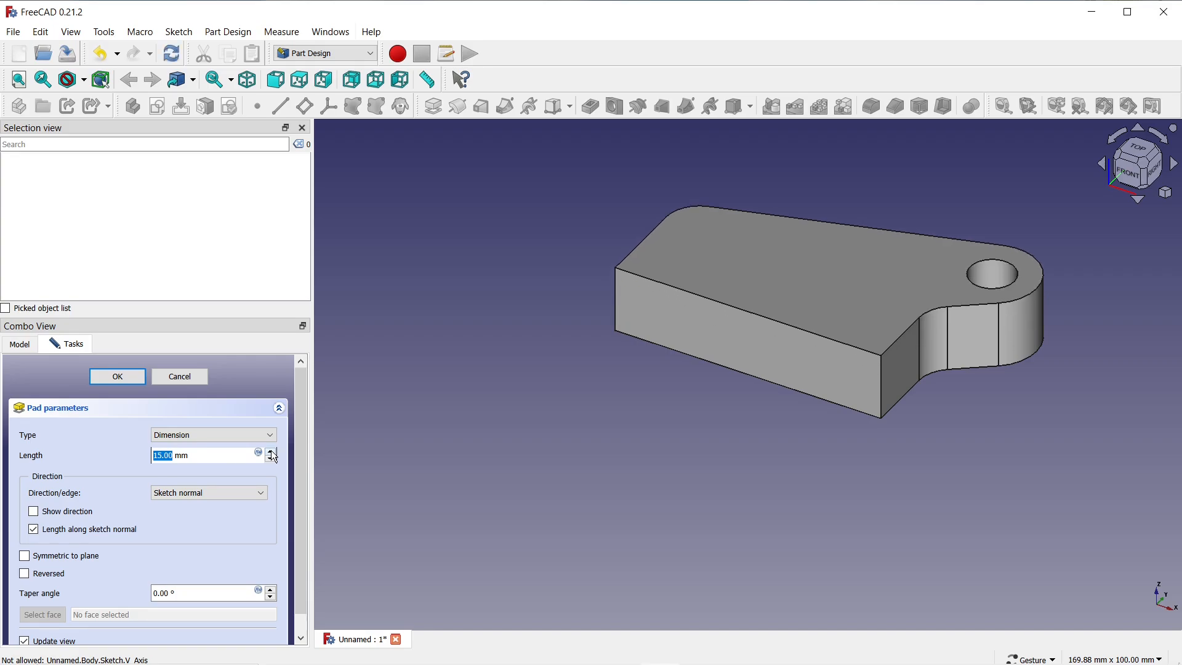
left_click(129, 373)
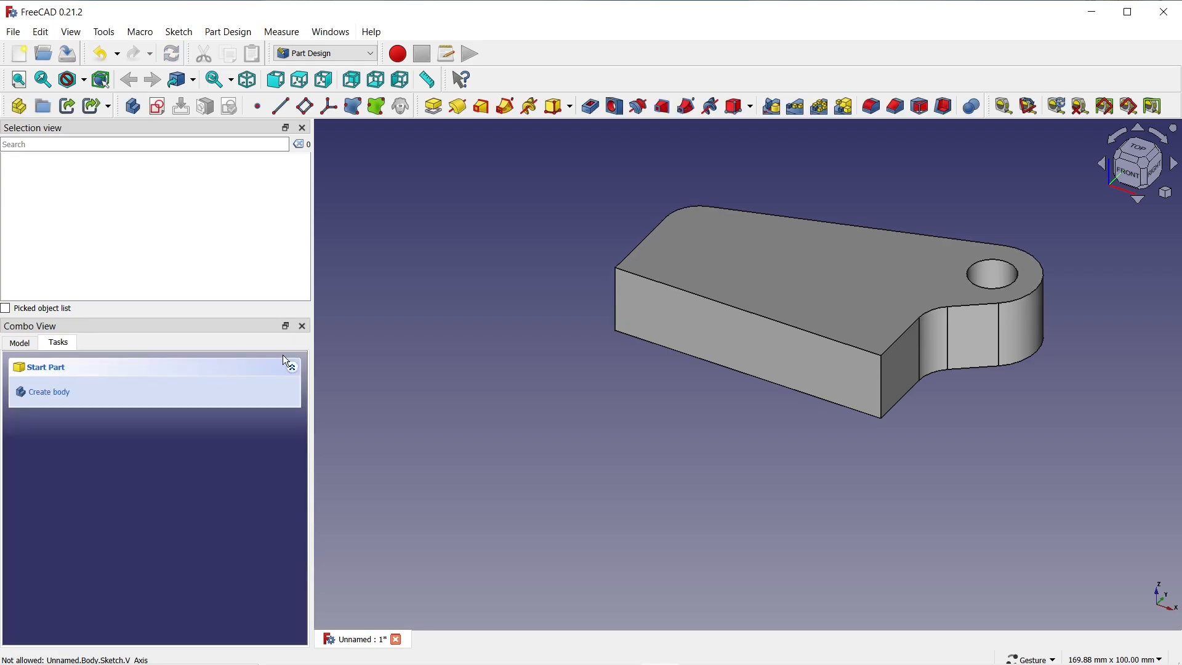
Fillet the upper edge of the solid's long straight 60 mm side with a 4 mm radius
left_click(874, 108)
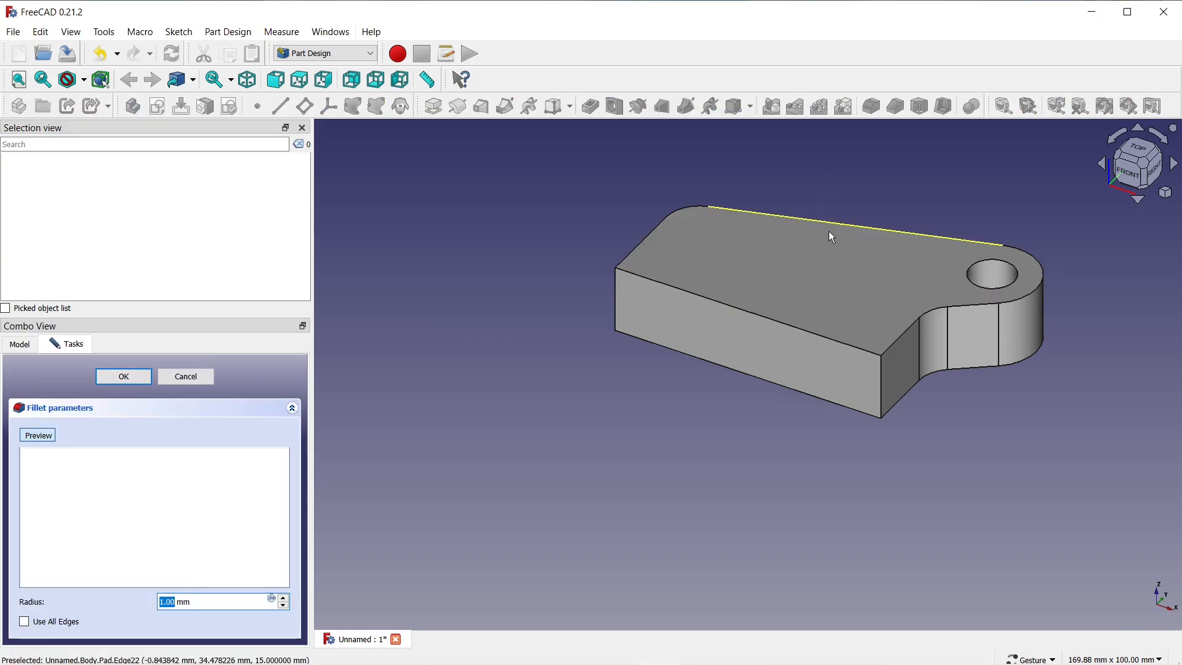
left_click(793, 327)
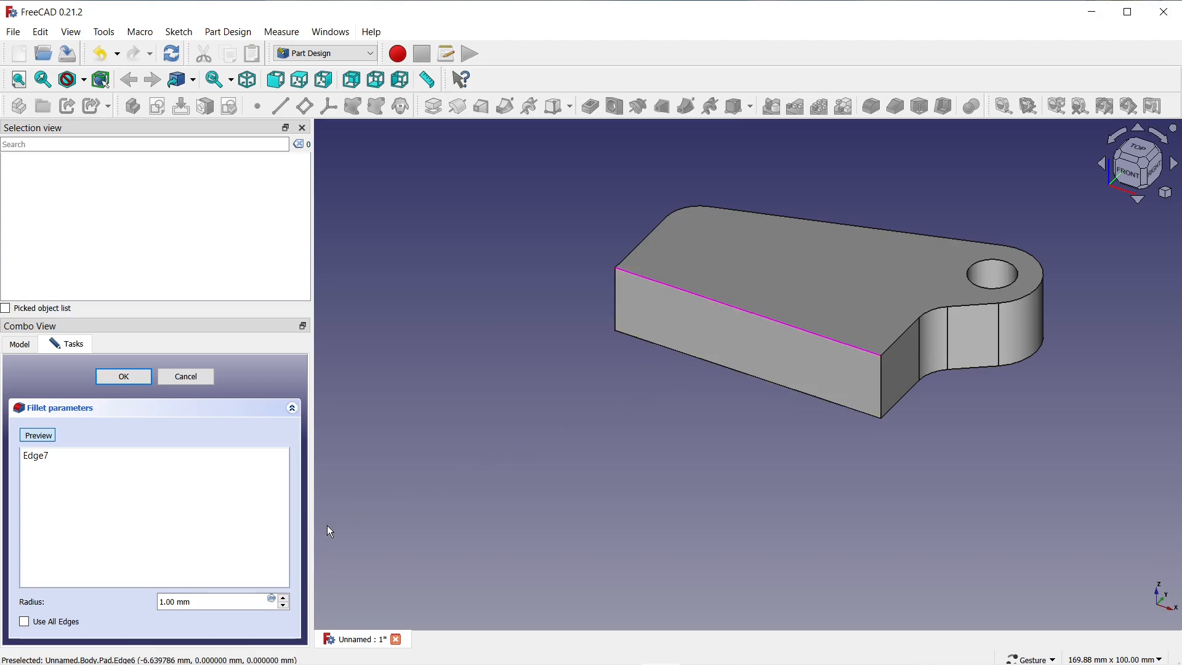
left_click(283, 597)
left_click(283, 597)
left_click(283, 597)
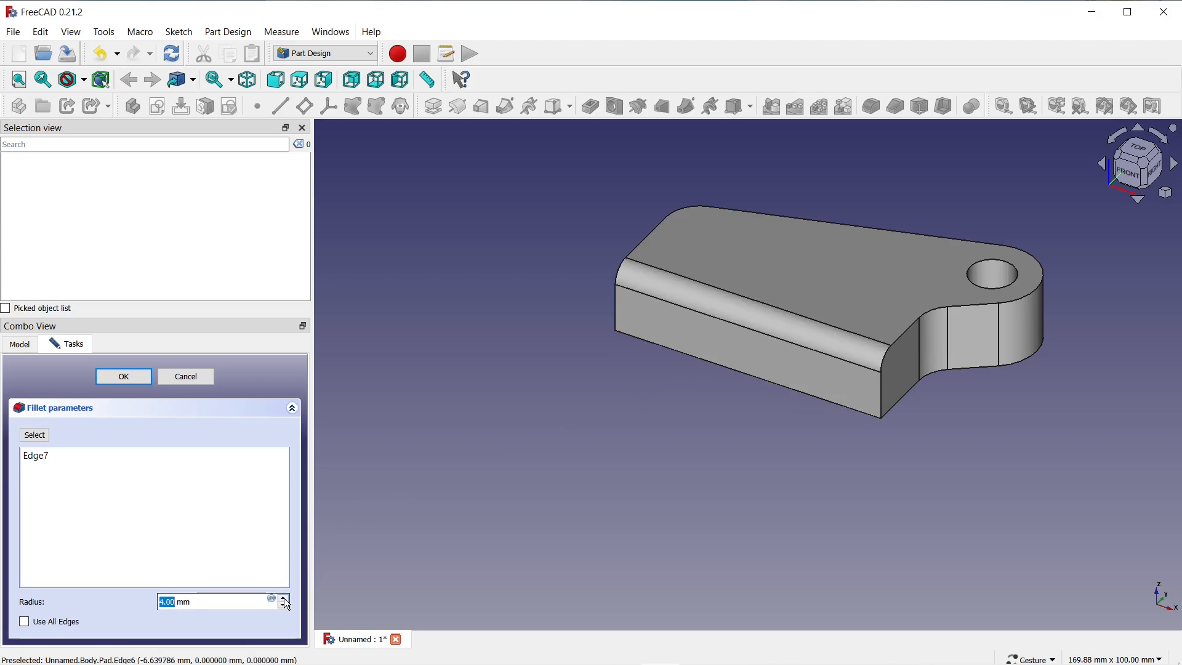
left_click(123, 376)
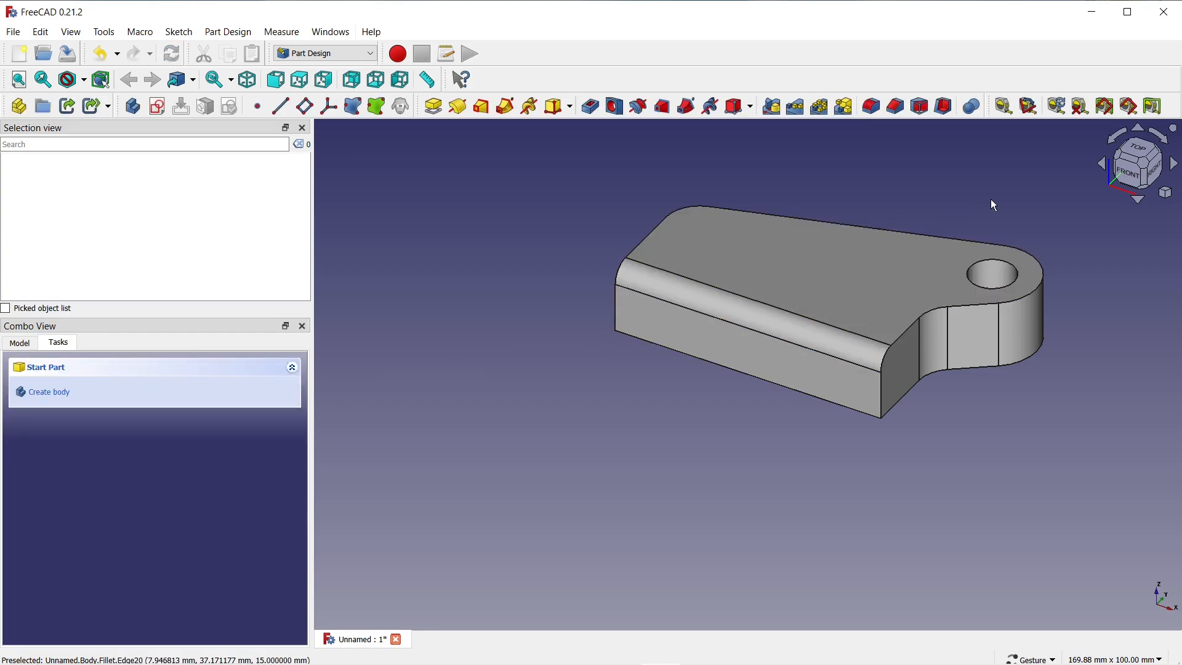
Start a Thickness feature and select the short straight end face, the adjoining concave and sloped faces and the large rounded face for removal
left_click_drag(991, 198, 903, 270)
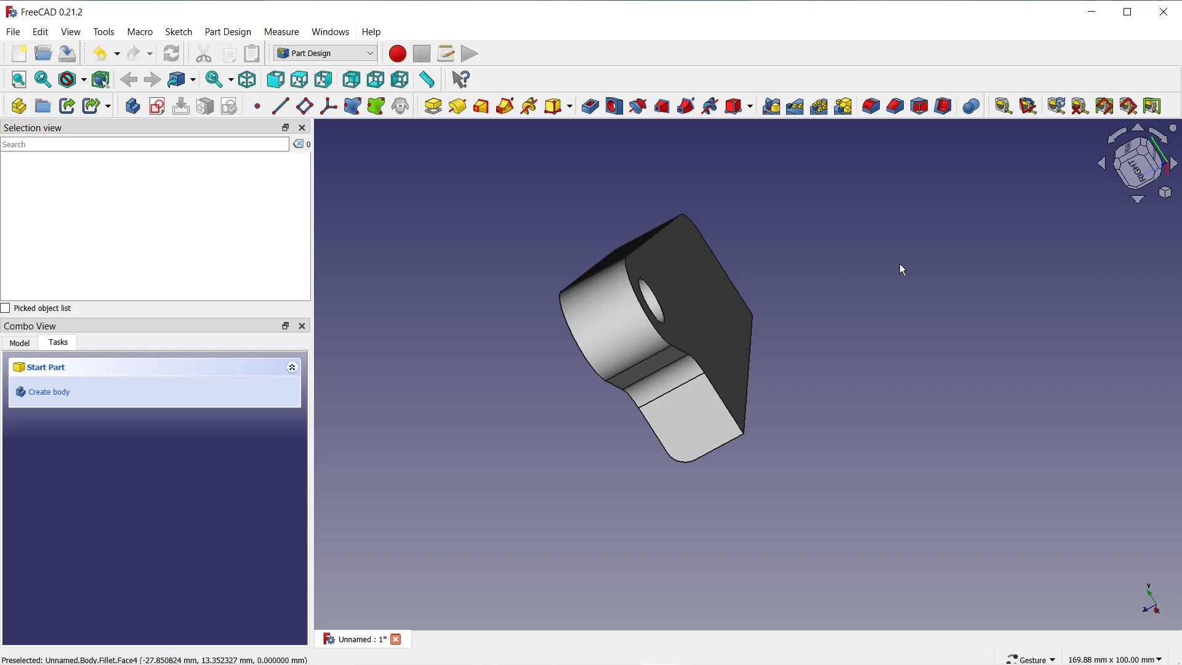
left_click(951, 107)
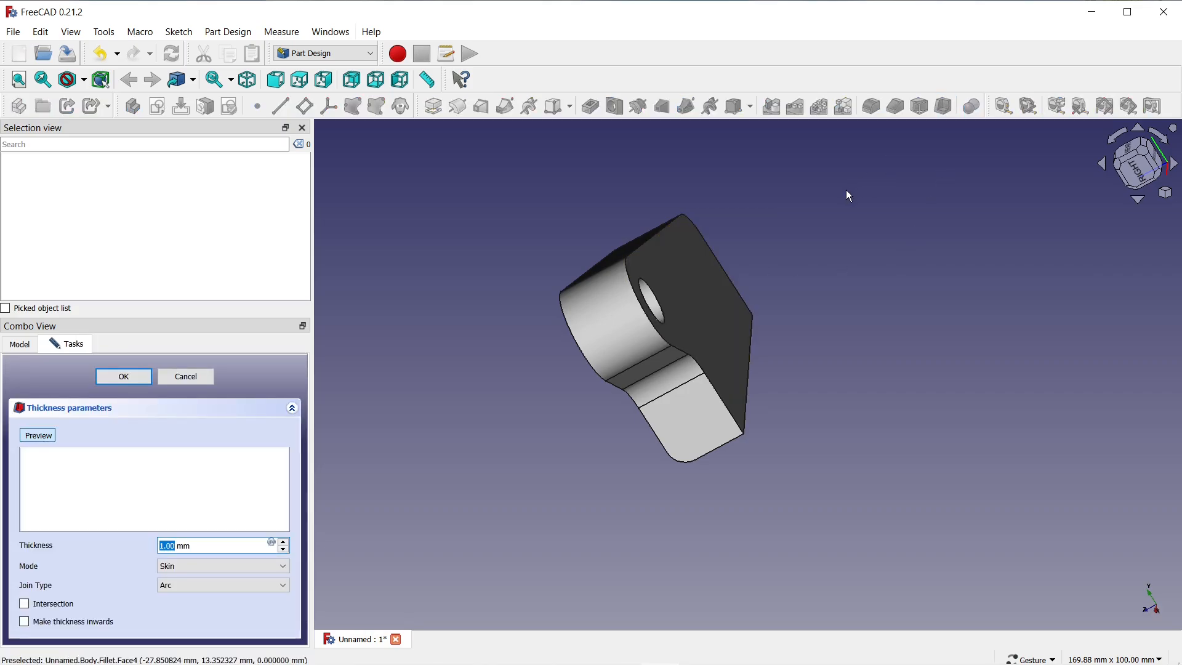
left_click(691, 423)
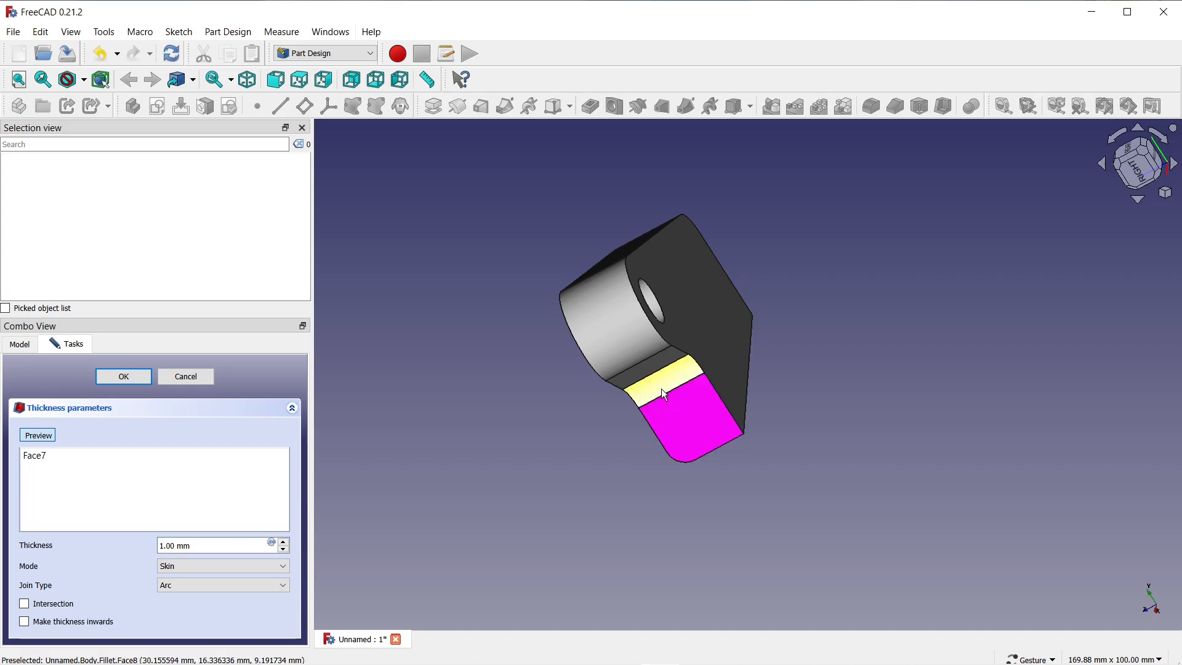
left_click(661, 389)
left_click(651, 377)
left_click(628, 337)
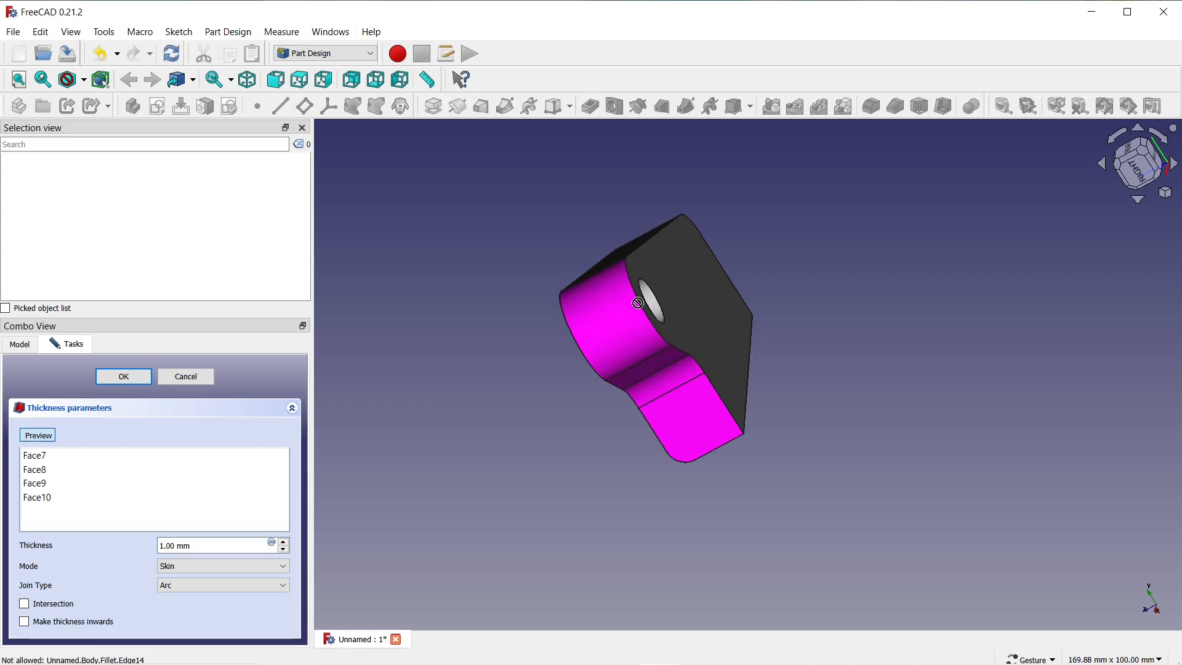
Add the remaining side faces except the long filleted side, plus the flat underside and the hole's inner face, to the Thickness selection
left_click_drag(774, 257, 725, 431)
left_click(680, 398)
left_click(711, 338)
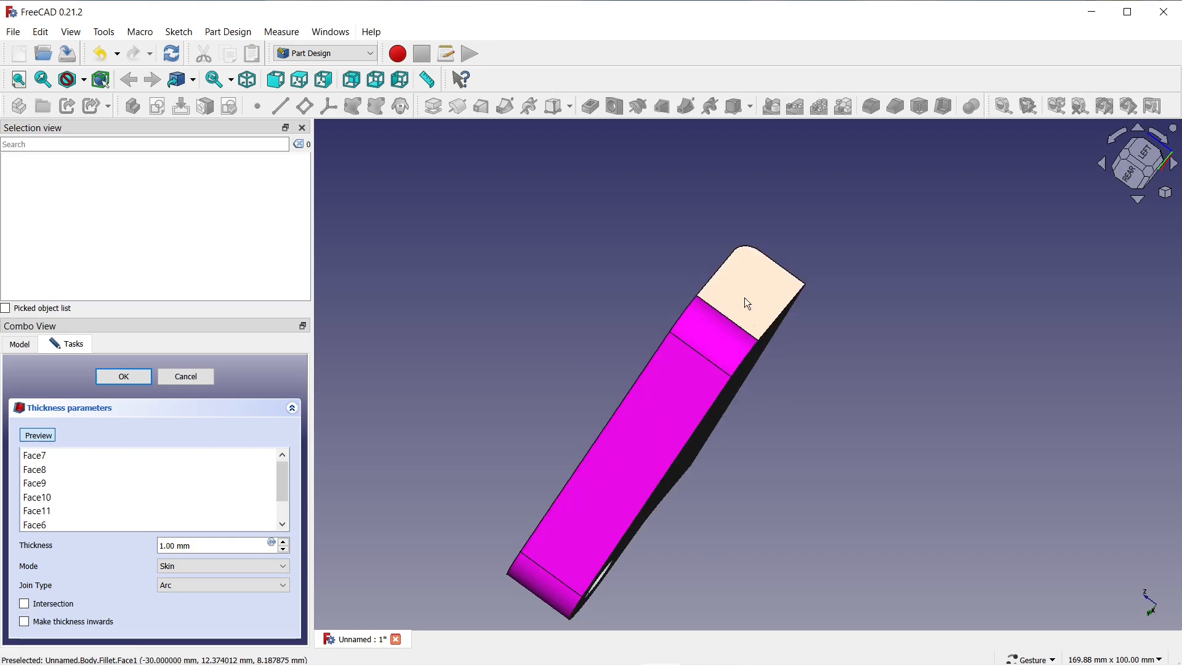
left_click(744, 298)
left_click_drag(769, 369, 735, 292)
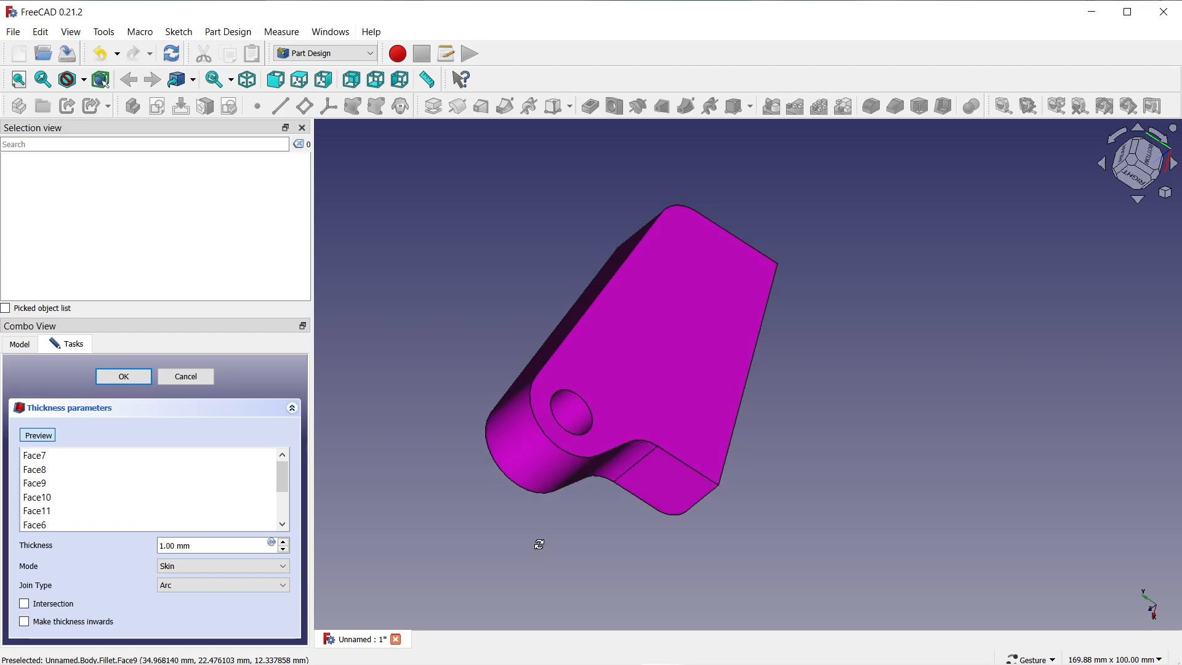
left_click_drag(539, 544, 692, 481)
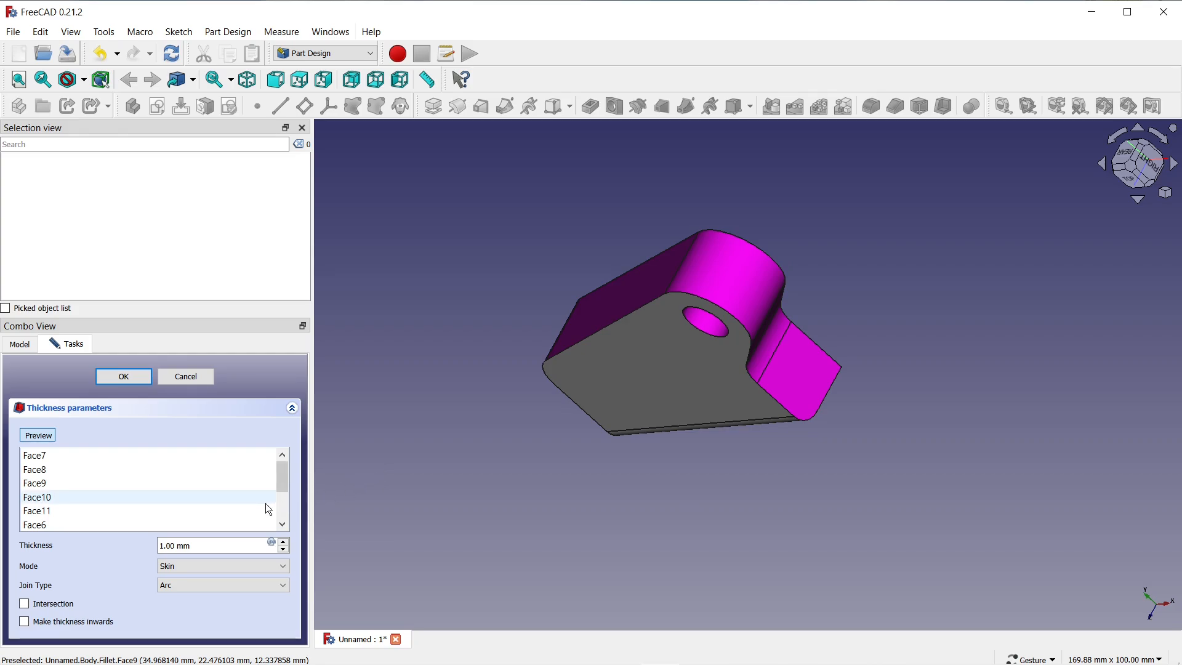
left_click_drag(422, 522, 440, 359)
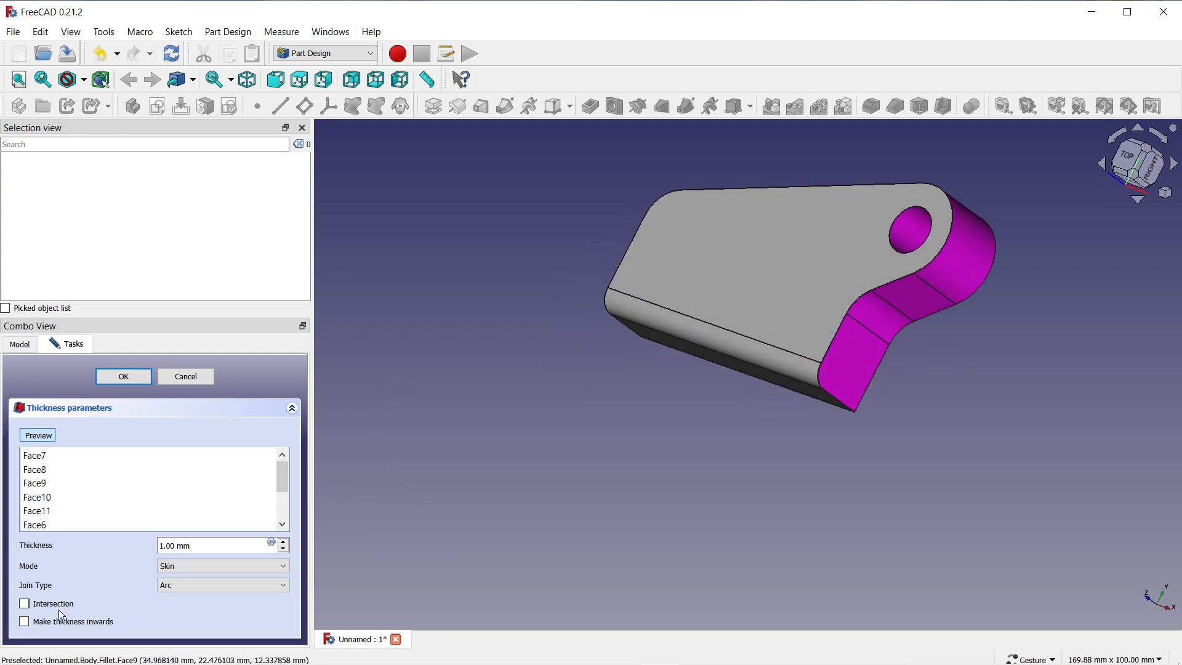
Make the thickness inwards, set it to 2 mm and finish the Thickness feature
left_click(25, 620)
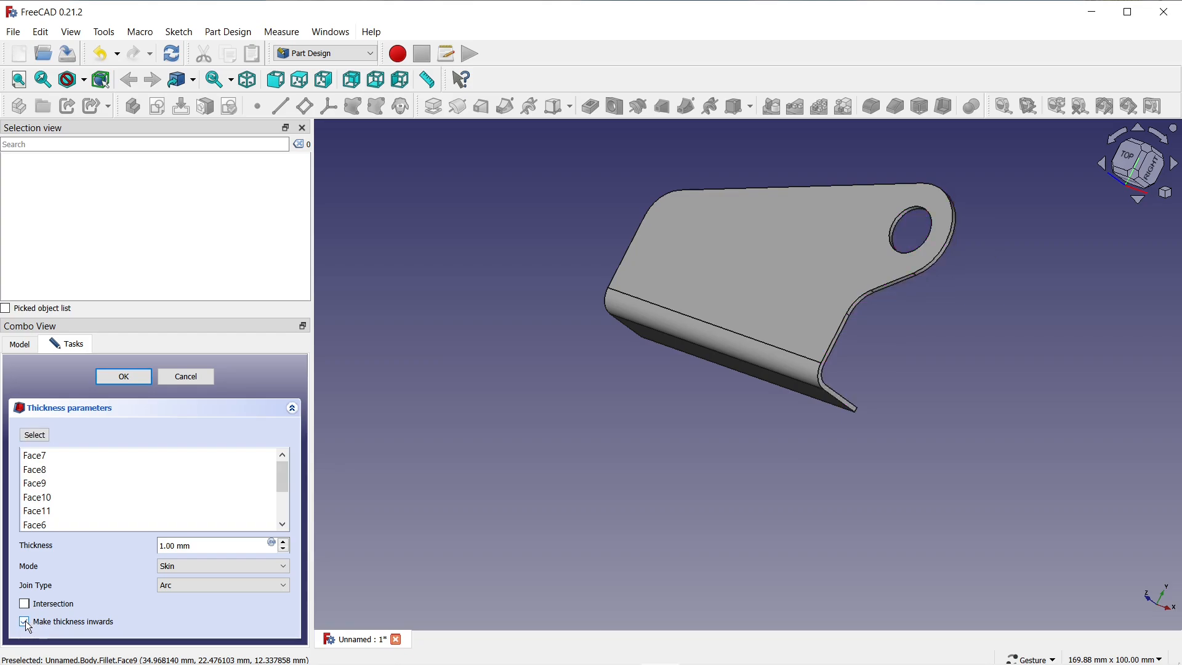
left_click_drag(243, 549, 141, 549)
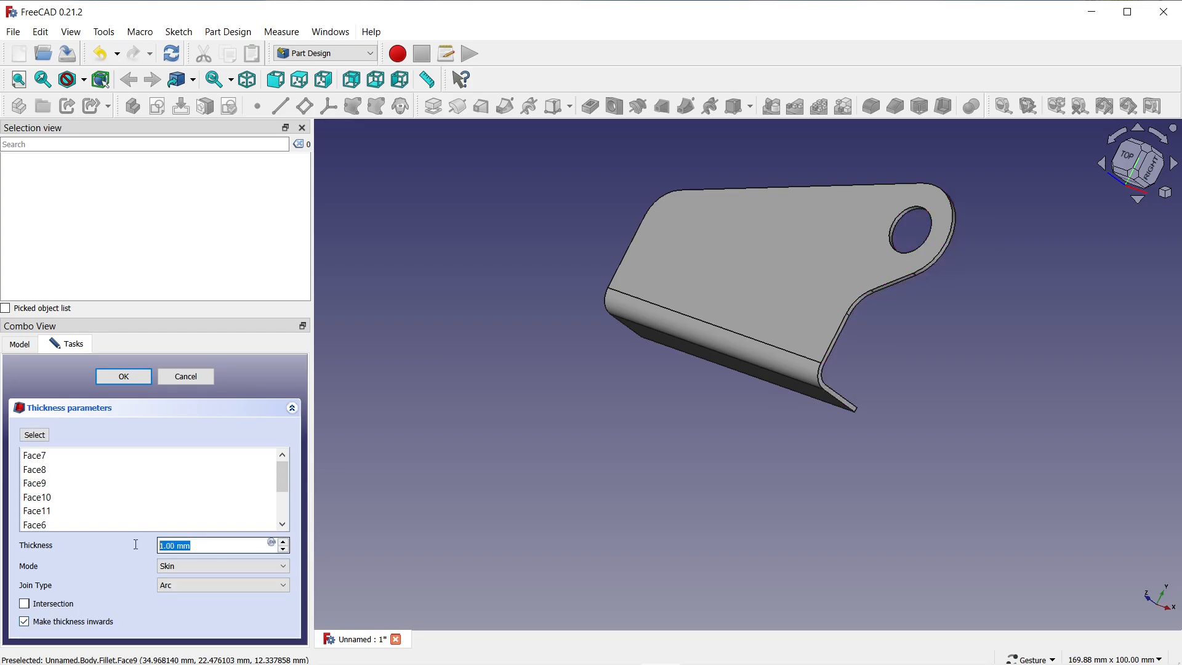
type("2")
left_click_drag(953, 343, 705, 363)
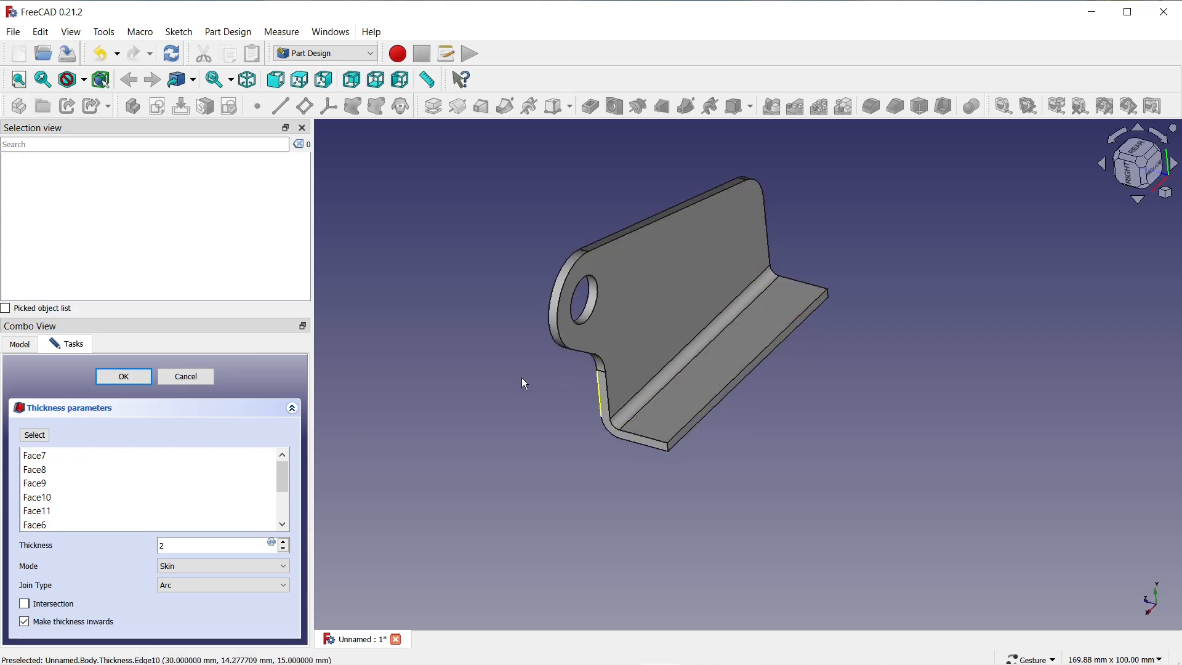
left_click(123, 377)
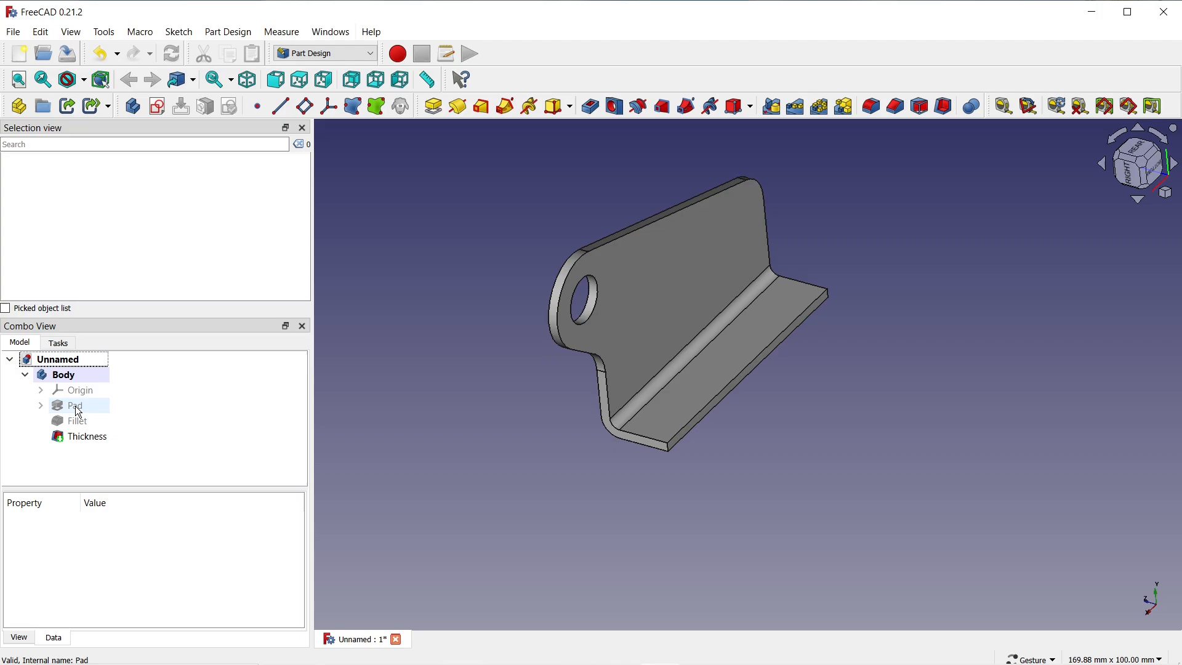
Start a polar pattern of the Pad, Fillet and Thickness features
left_click(77, 408)
left_click(77, 423, "ctrl")
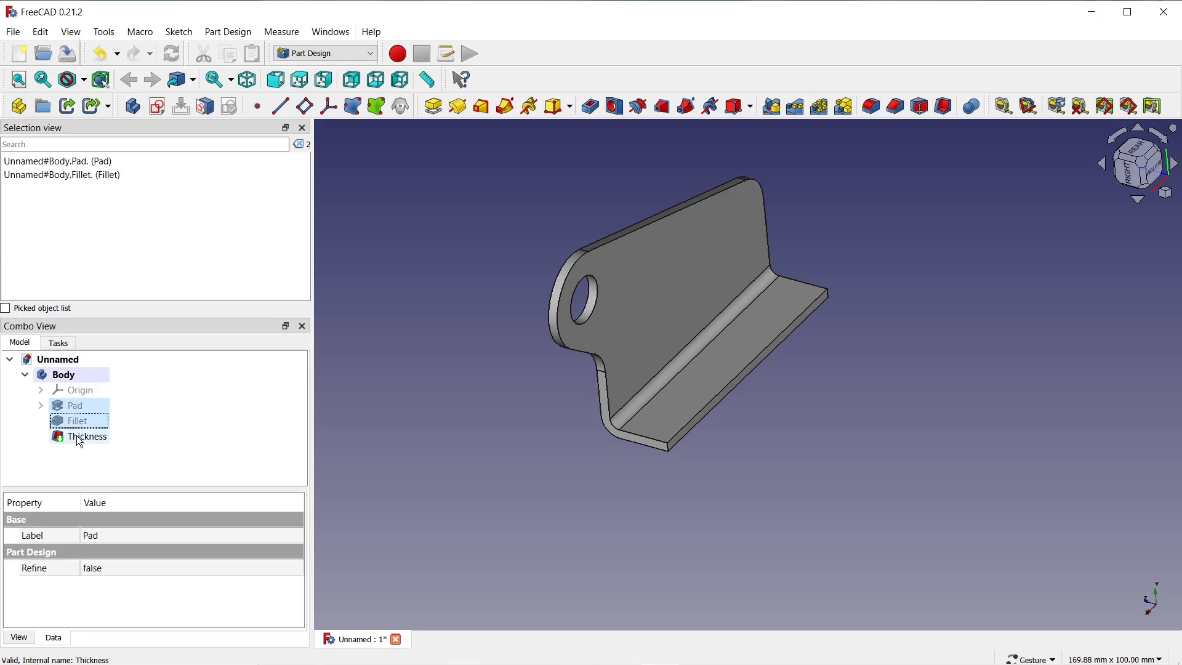
left_click(79, 437, "ctrl")
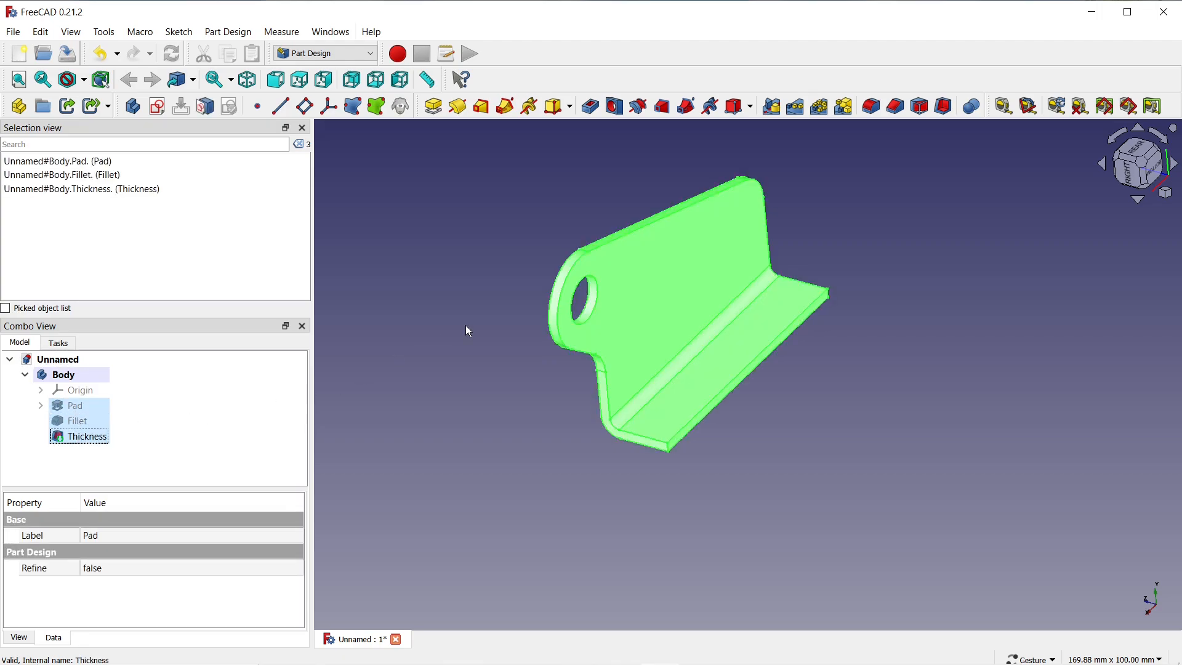
left_click(820, 107)
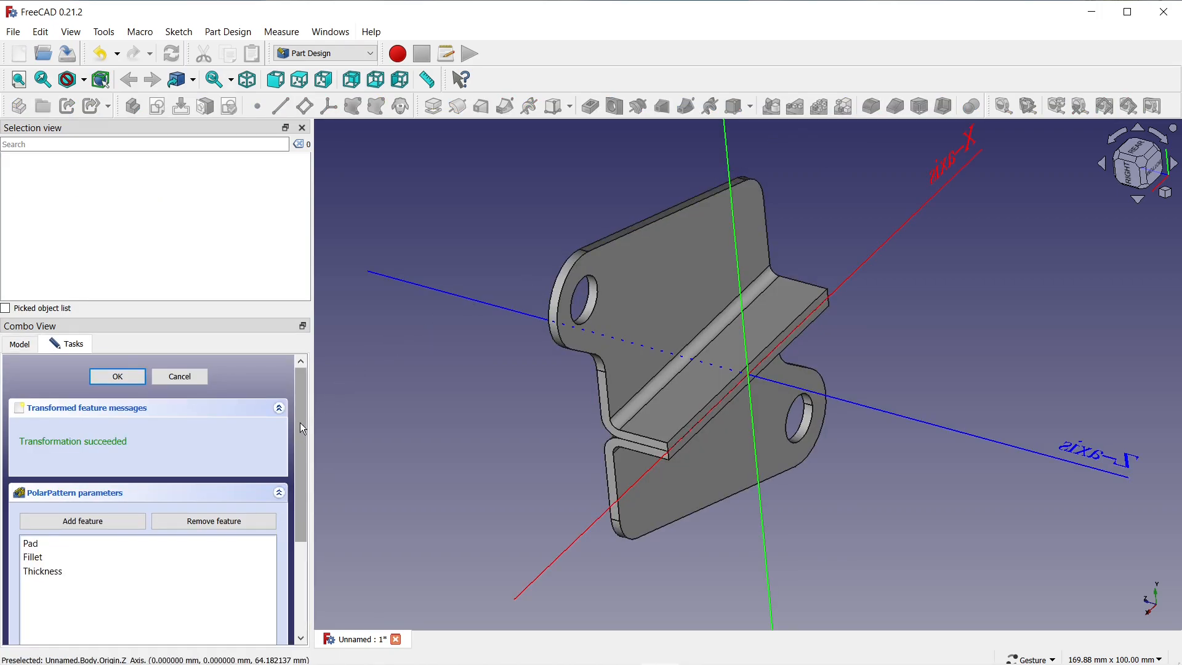
Set the polar pattern's rotation axis to the base Y axis and finish the pattern
left_click_drag(300, 422, 301, 560)
left_click(246, 545)
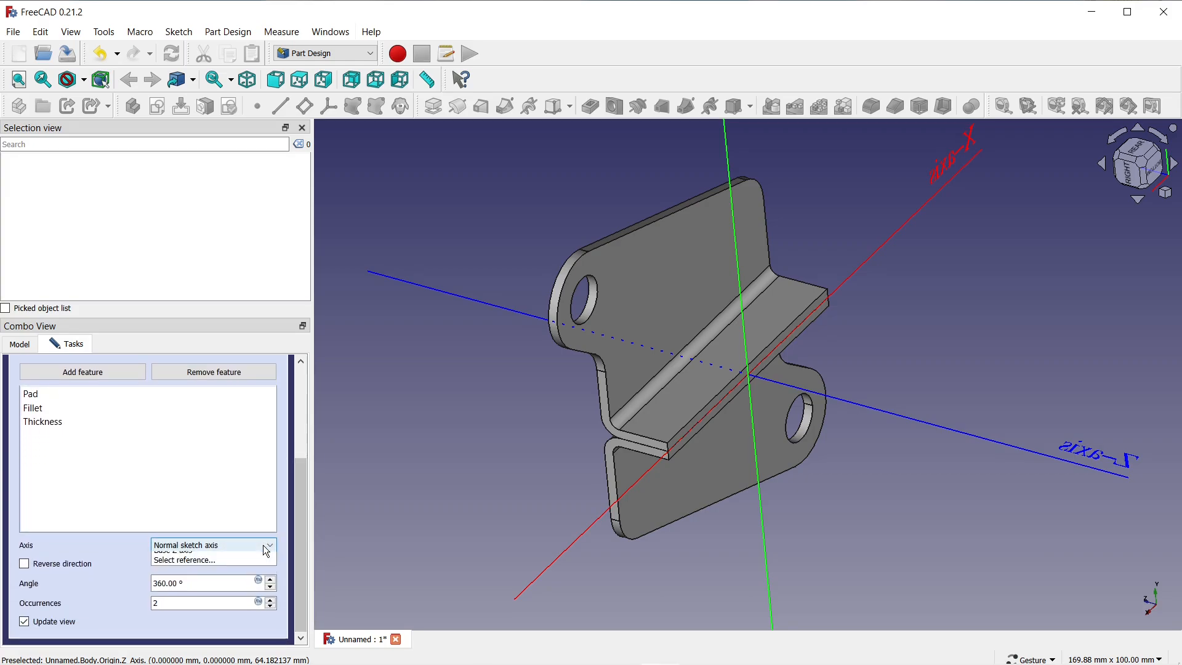
left_click(225, 618)
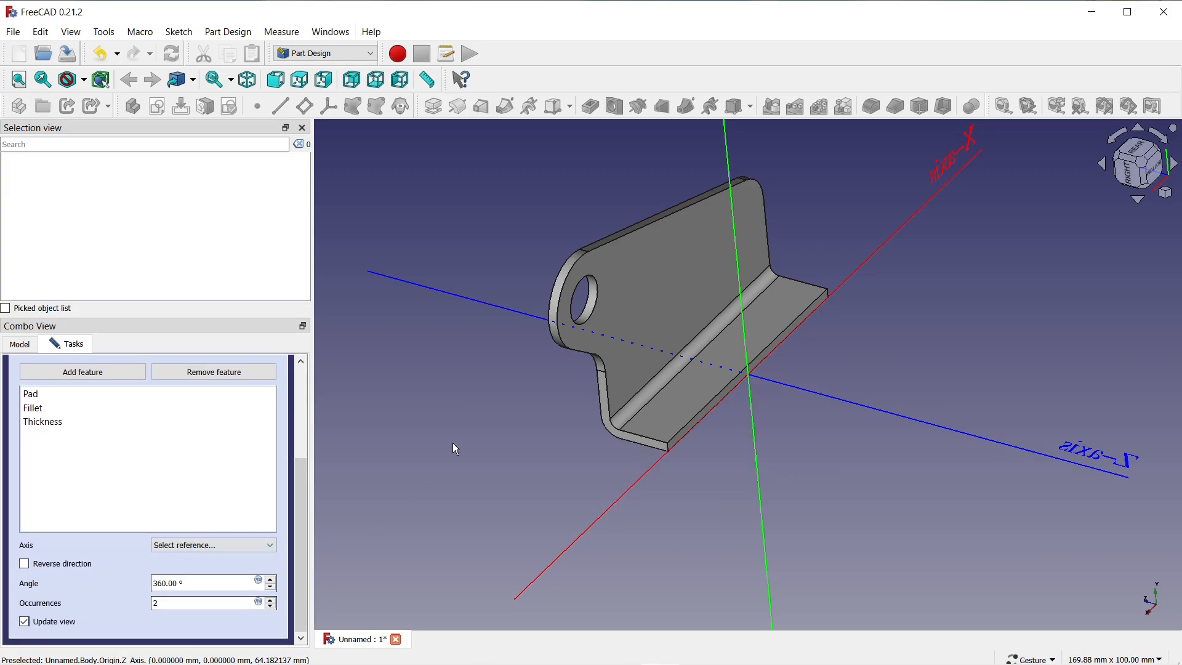
left_click(730, 162)
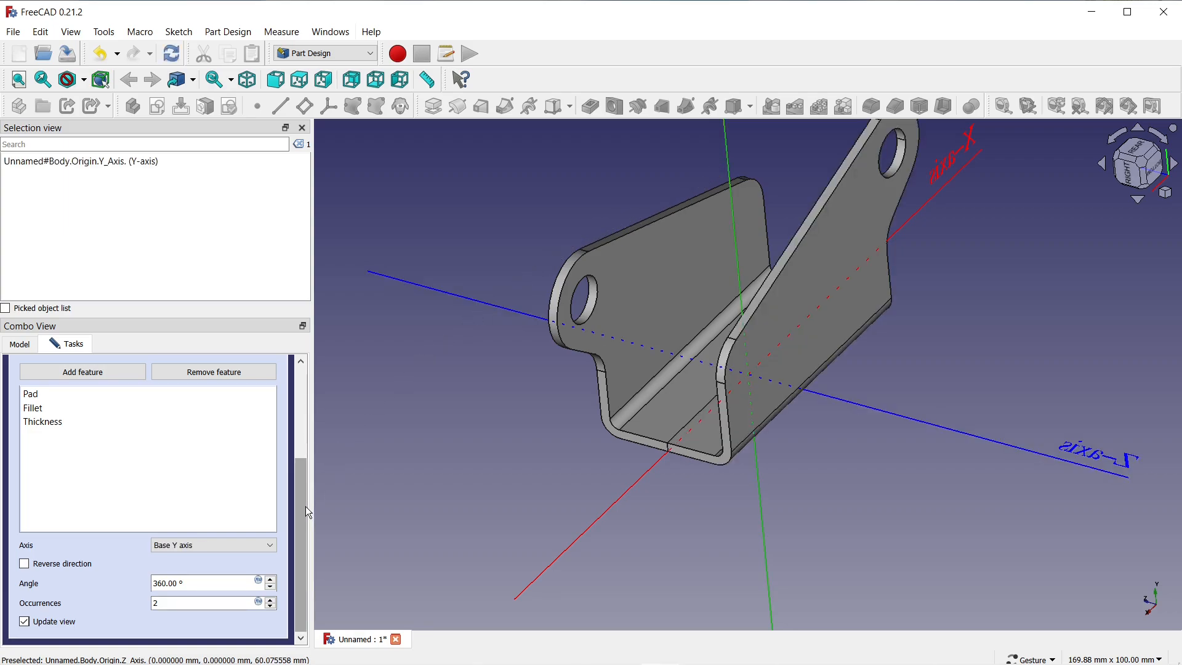
left_click_drag(305, 506, 305, 360)
left_click(118, 375)
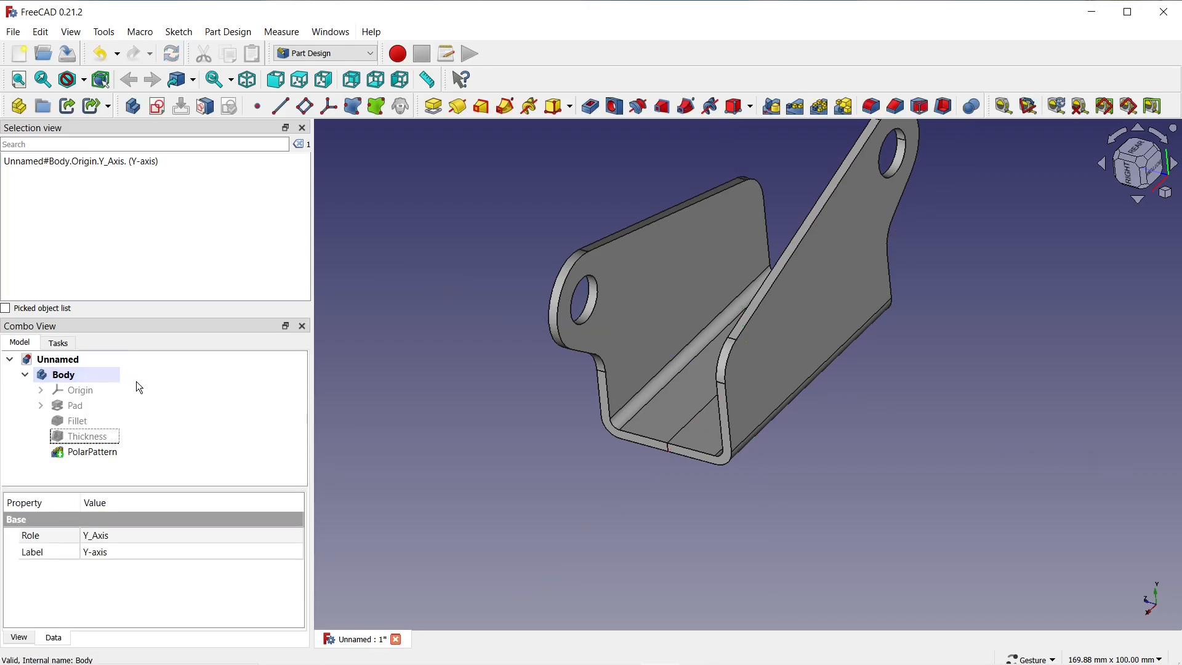
Set the PolarPattern feature's Refine property to true to remove the seam line across the bracket's base
scroll(481, 413, "down", 1)
left_click_drag(482, 418, 546, 437)
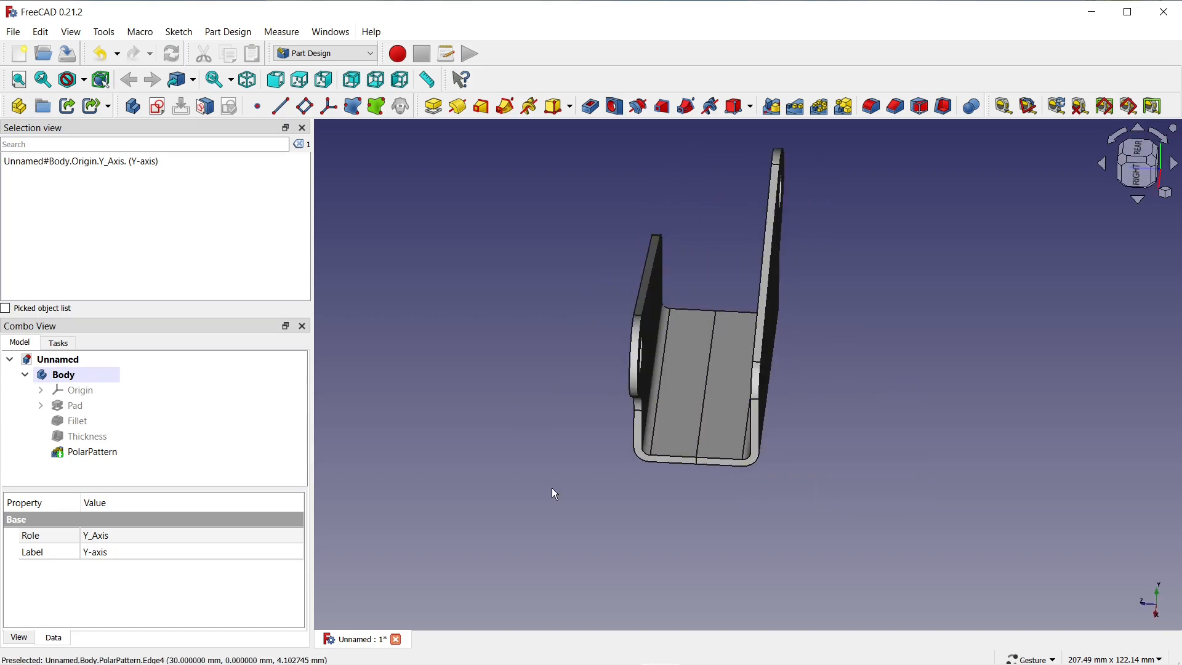
left_click(84, 451)
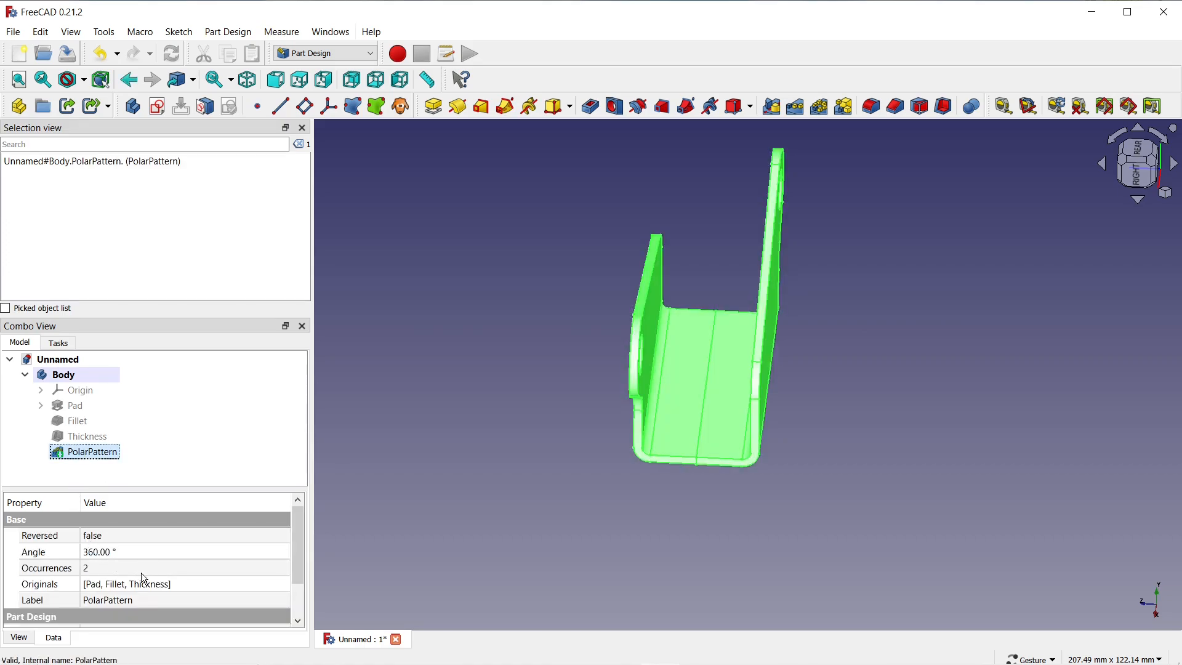
scroll(151, 578, "down", 1)
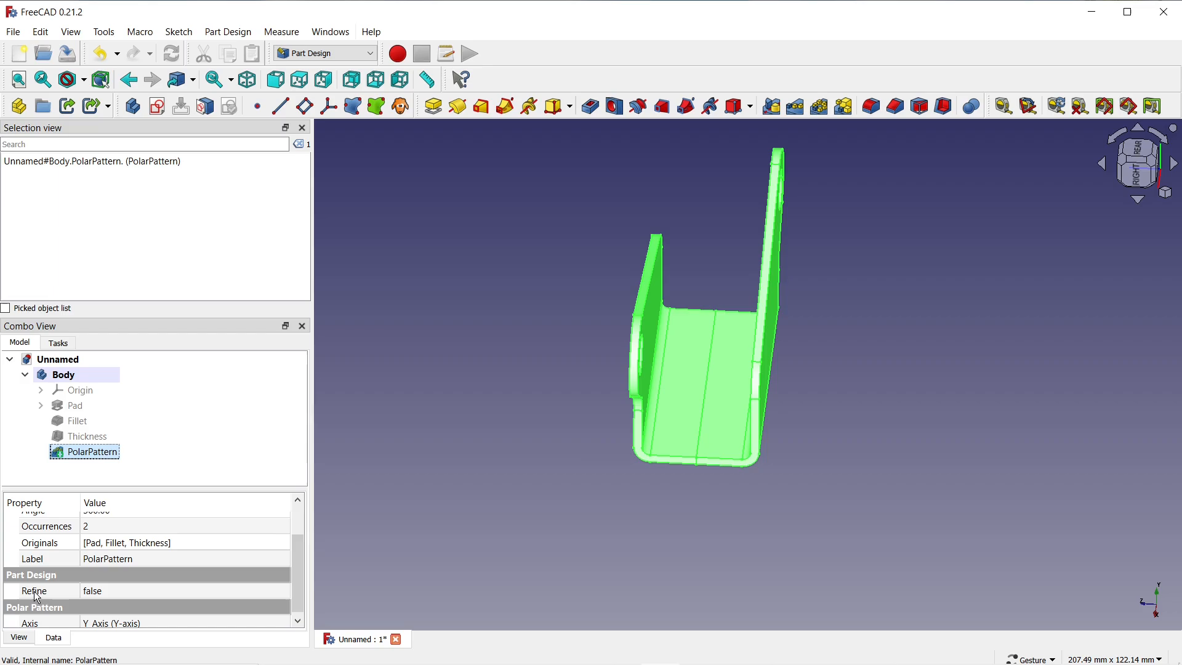
left_click(267, 591)
left_click(263, 593)
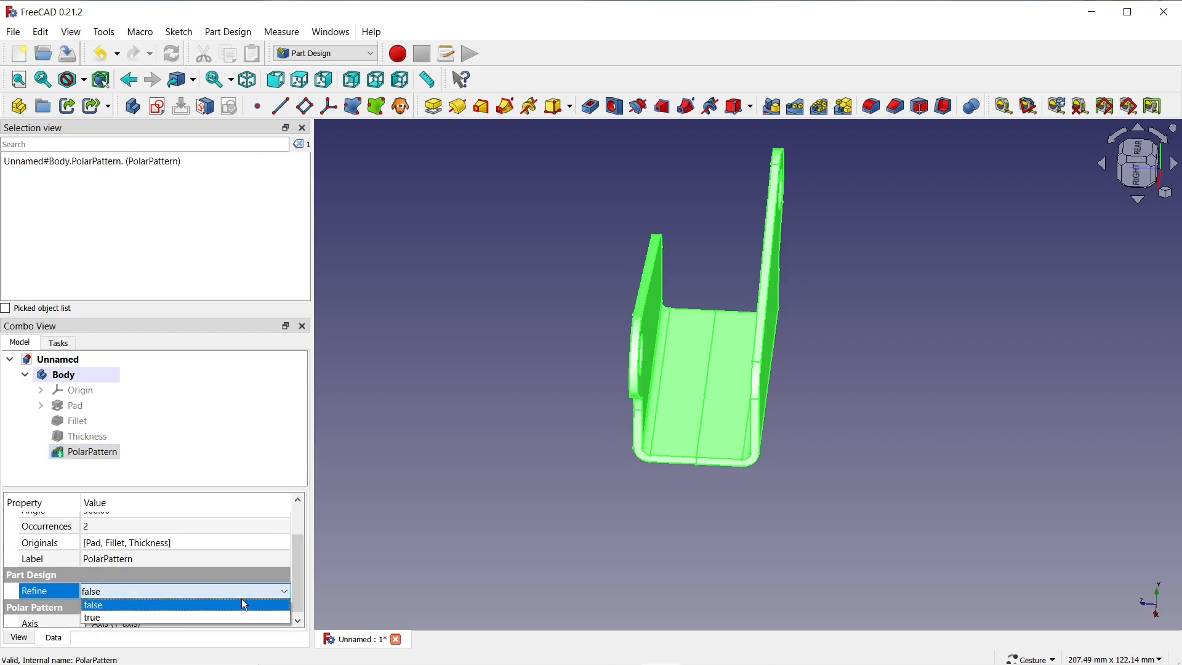
left_click(209, 613)
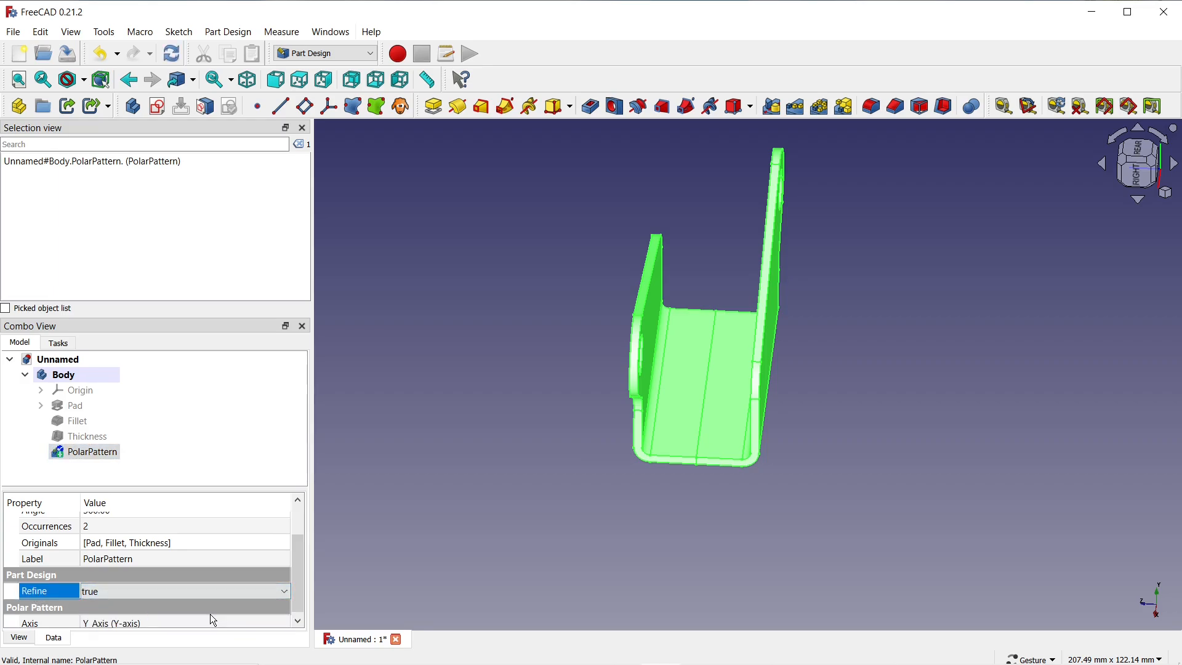
left_click(463, 482)
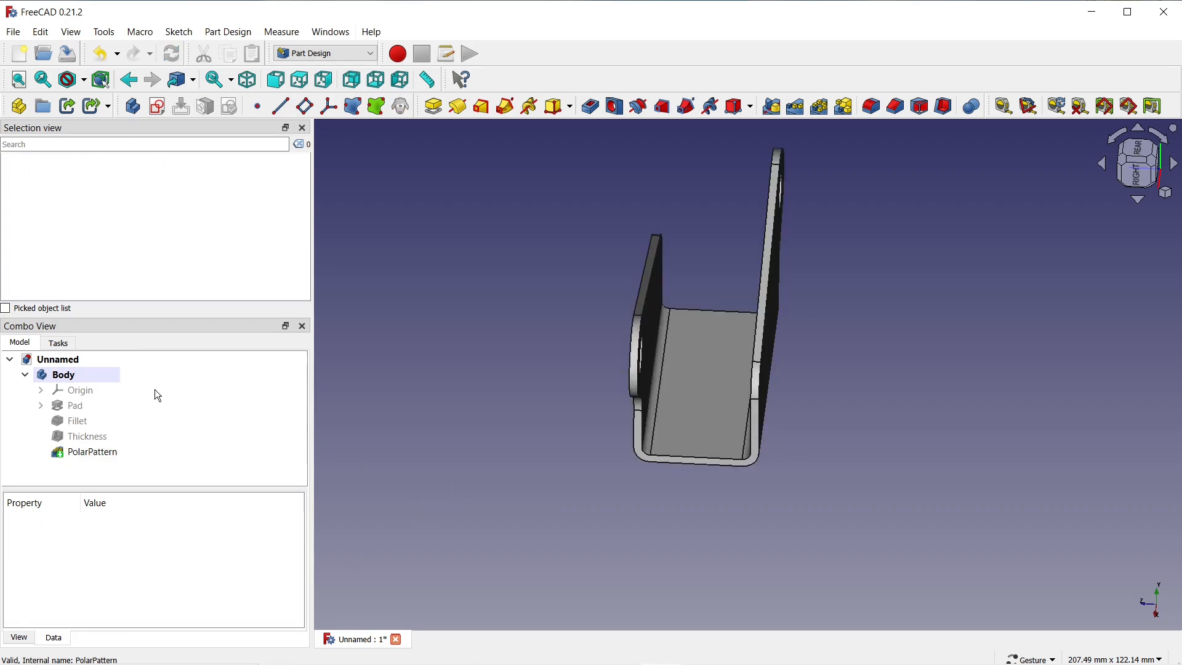
Set the body's display mode to Shaded and its material to Chrome in its appearance settings
left_click(75, 374)
right_click(75, 374)
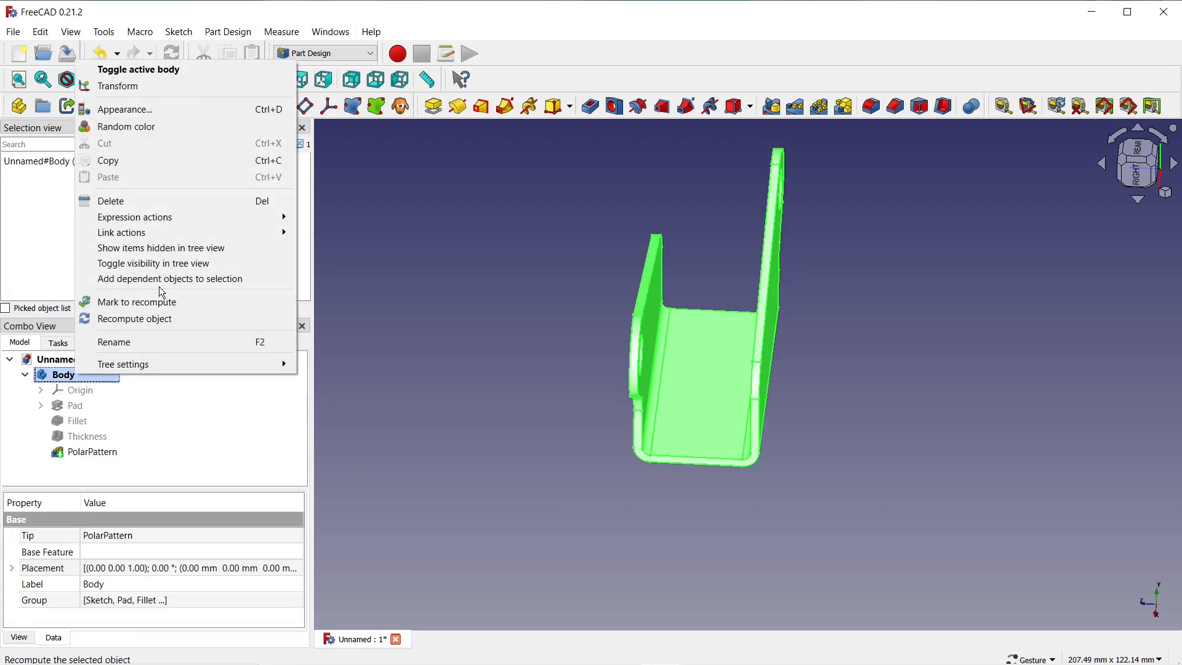
left_click(124, 109)
left_click(185, 455)
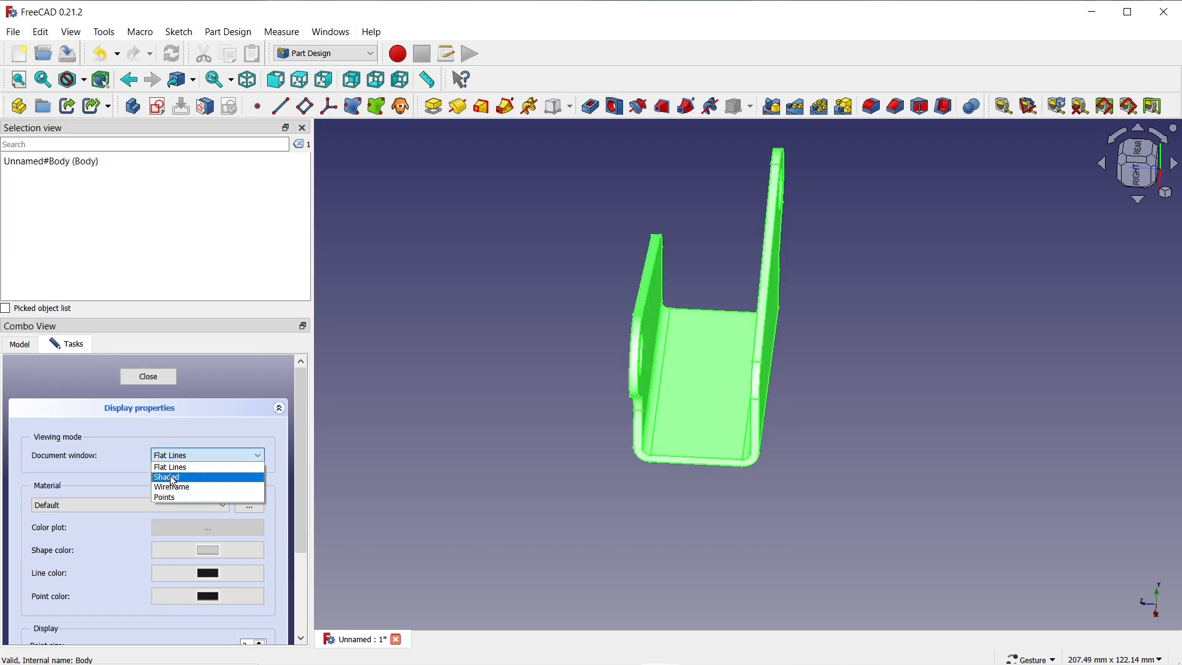
left_click(174, 479)
left_click(69, 505)
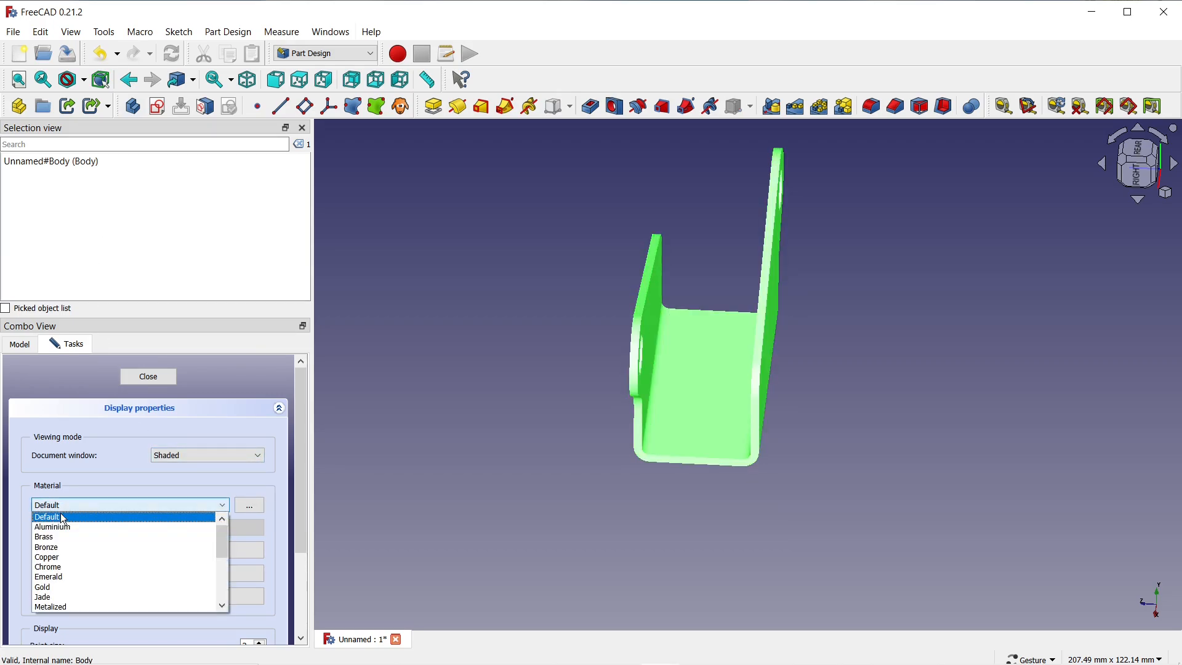
left_click(67, 568)
Change the body's shape color to green, close the display properties and view the finished bracket
left_click(223, 551)
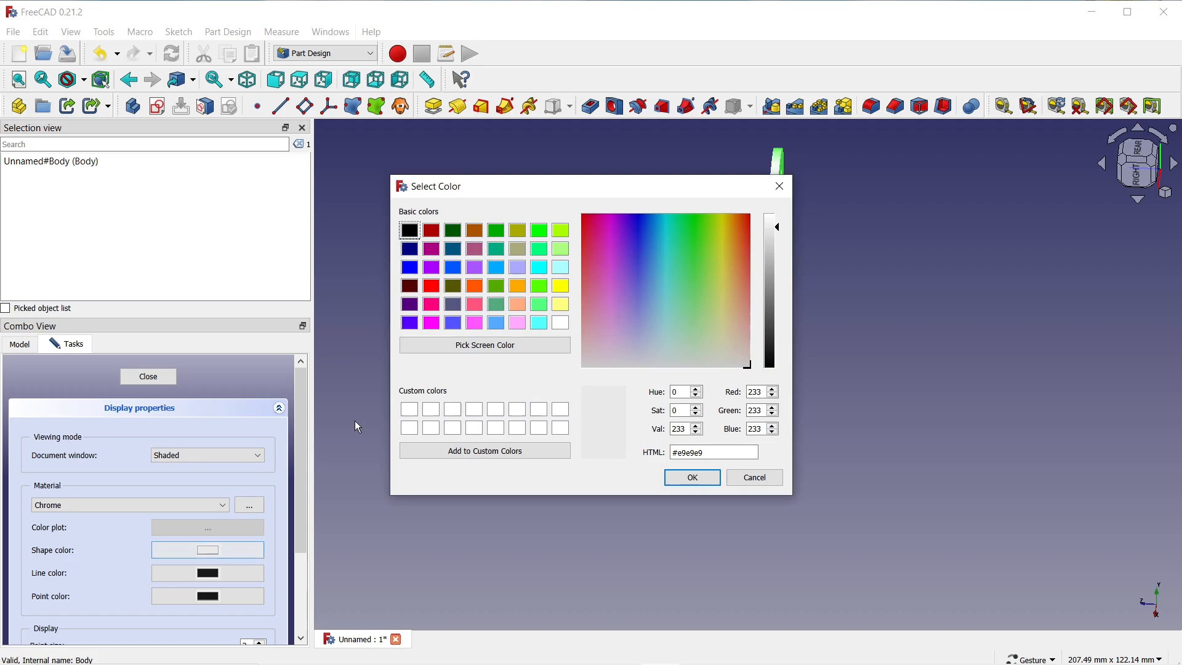
left_click(500, 237)
left_click(678, 480)
left_click(152, 379)
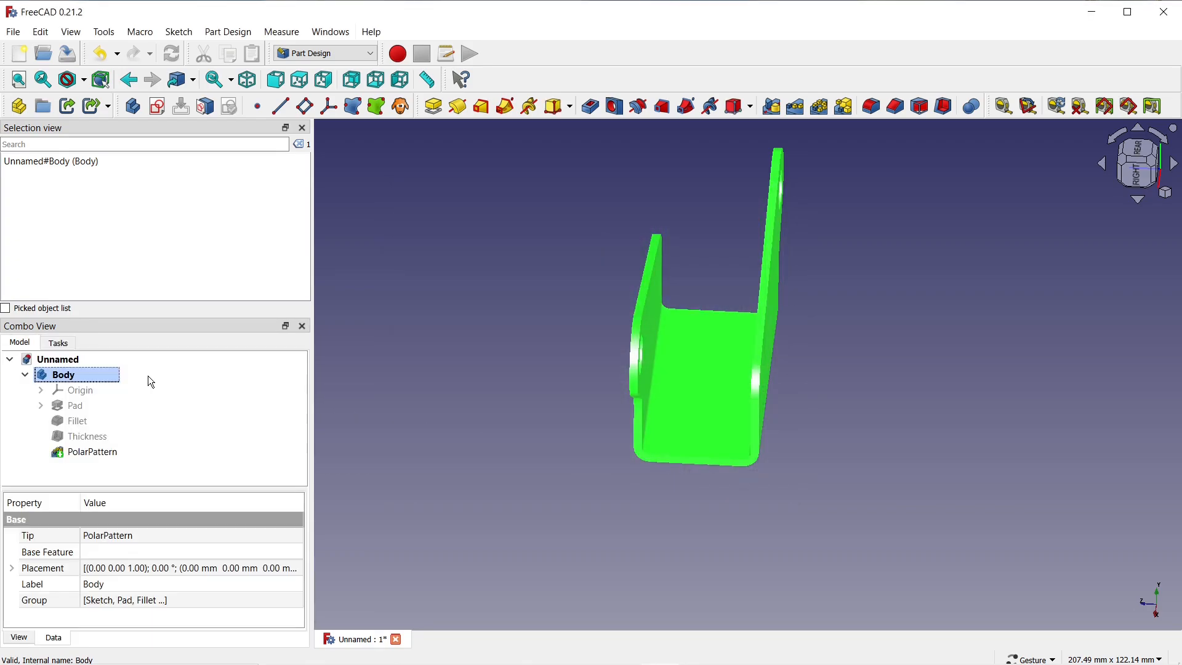
left_click_drag(460, 444, 636, 487)
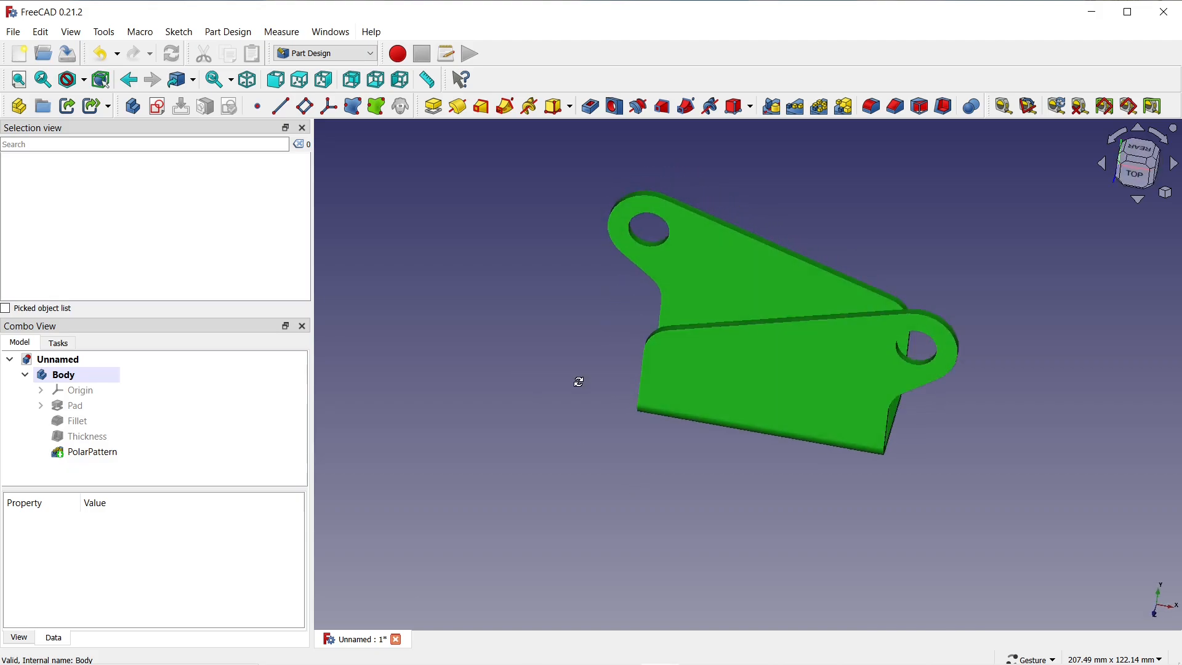